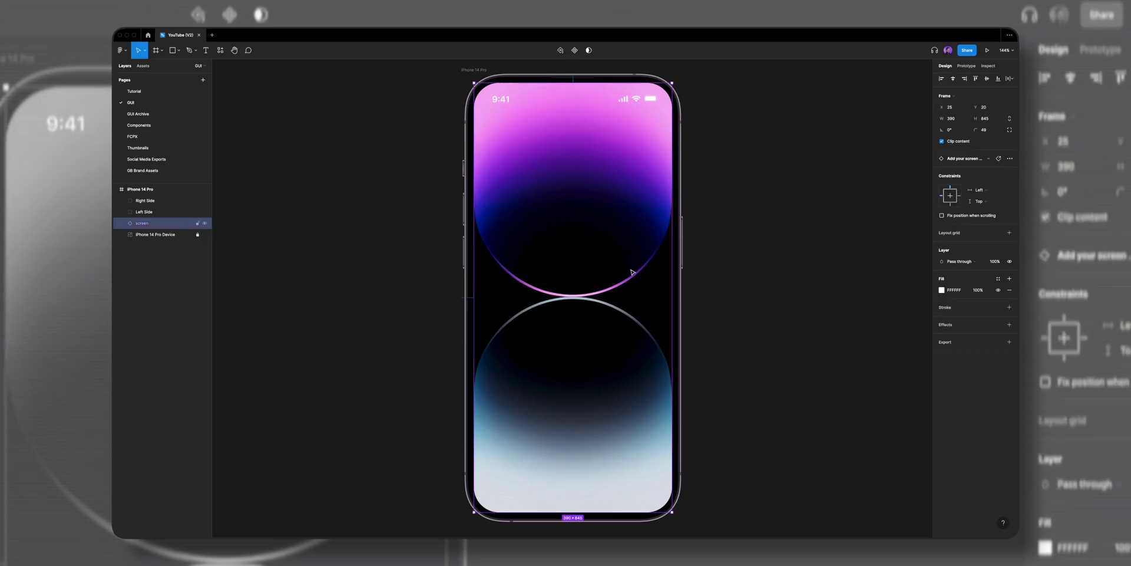
Leave the iPhone 14 Pro design file and go to the Figma Community page.
{"action": "left_click", "coordinate": [471, 71]}
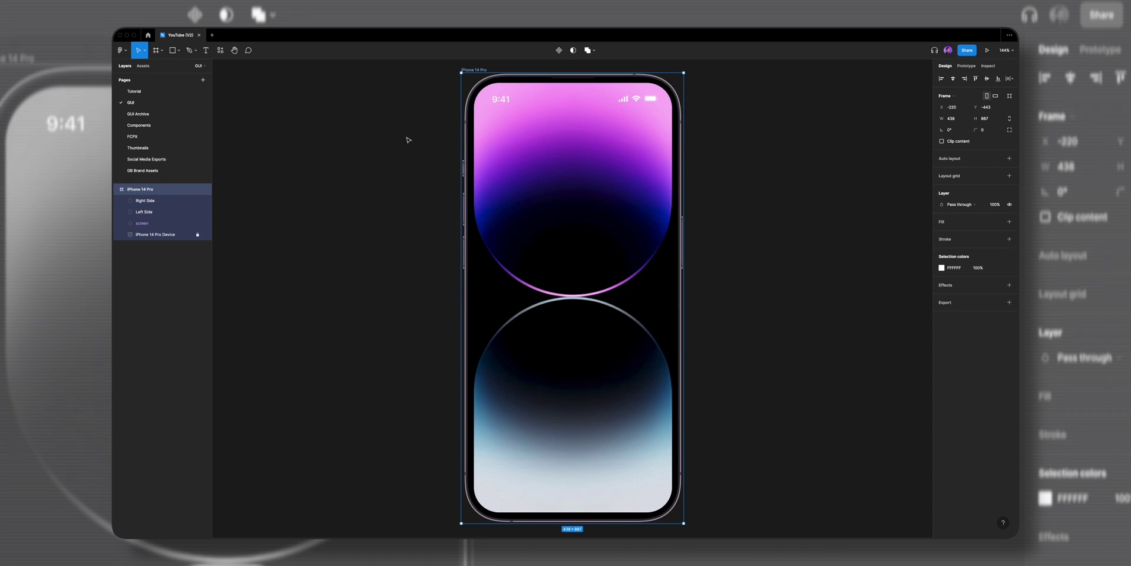
{"action": "left_click", "coordinate": [240, 108]}
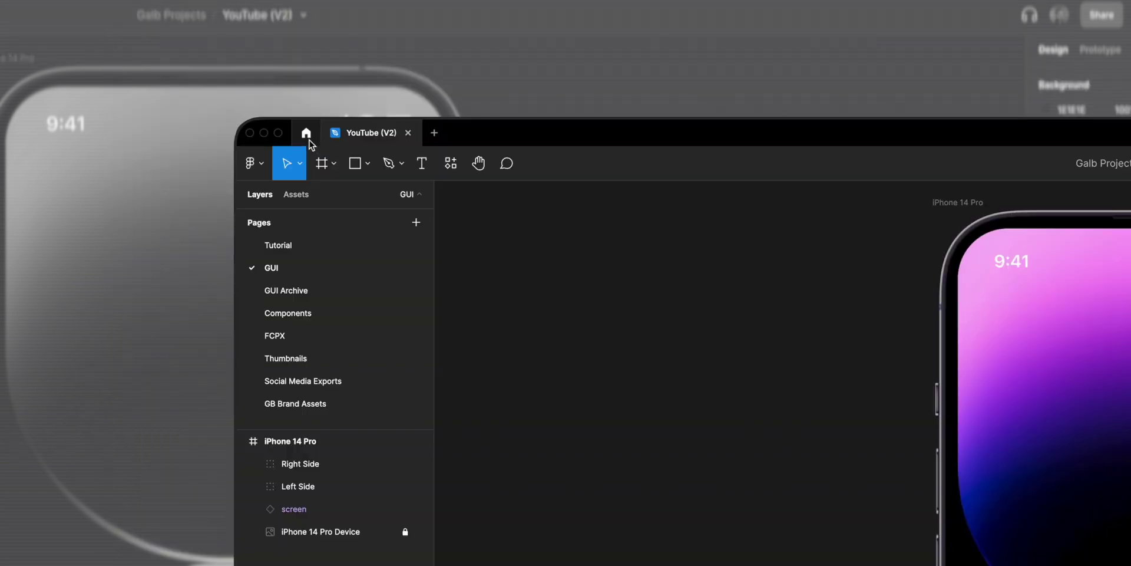
{"action": "left_click", "coordinate": [148, 34]}
{"action": "left_click", "coordinate": [184, 90]}
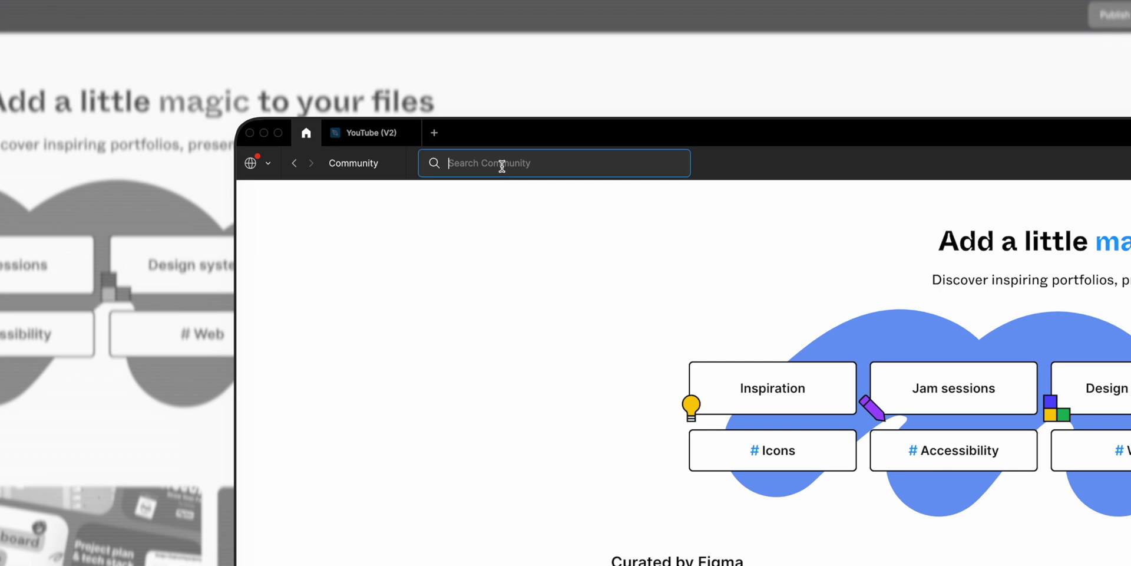
Search Community for 'iphone 14' and scroll through the mockup results.
{"action": "type", "text": "iphone 14"}
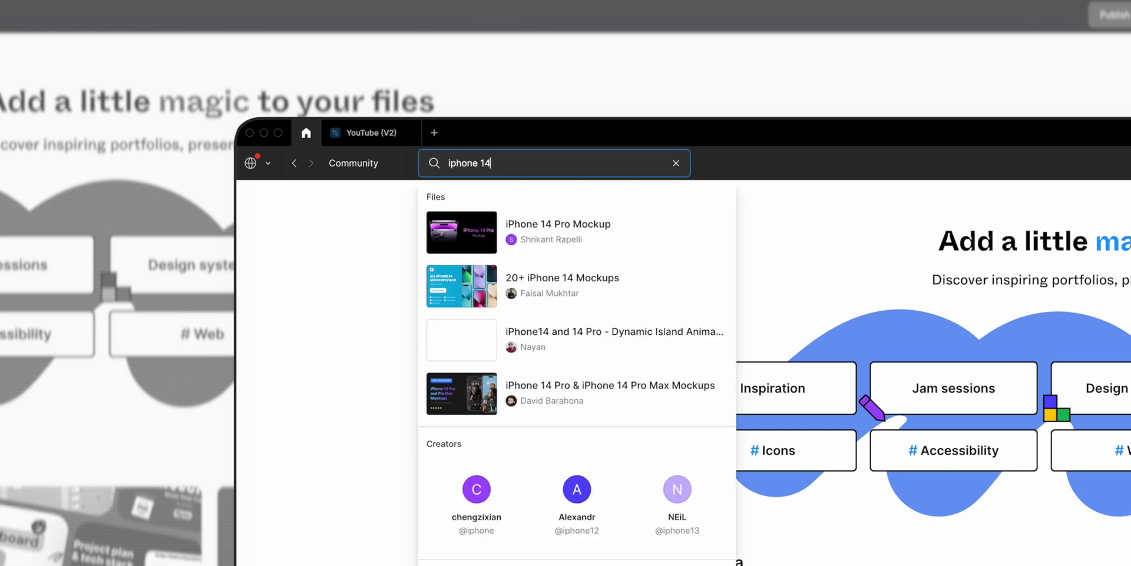
{"action": "key", "text": "Return"}
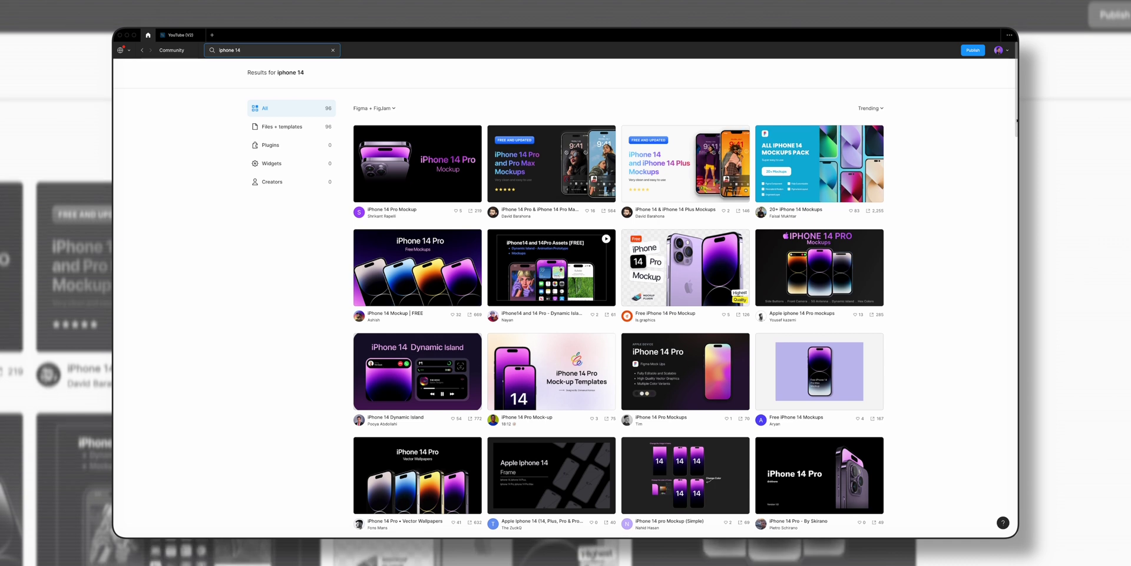
{"action": "scroll", "coordinate": [1015, 123], "scroll_direction": "down", "scroll_amount": 3}
{"action": "scroll", "coordinate": [619, 313], "scroll_direction": "down", "scroll_amount": 3}
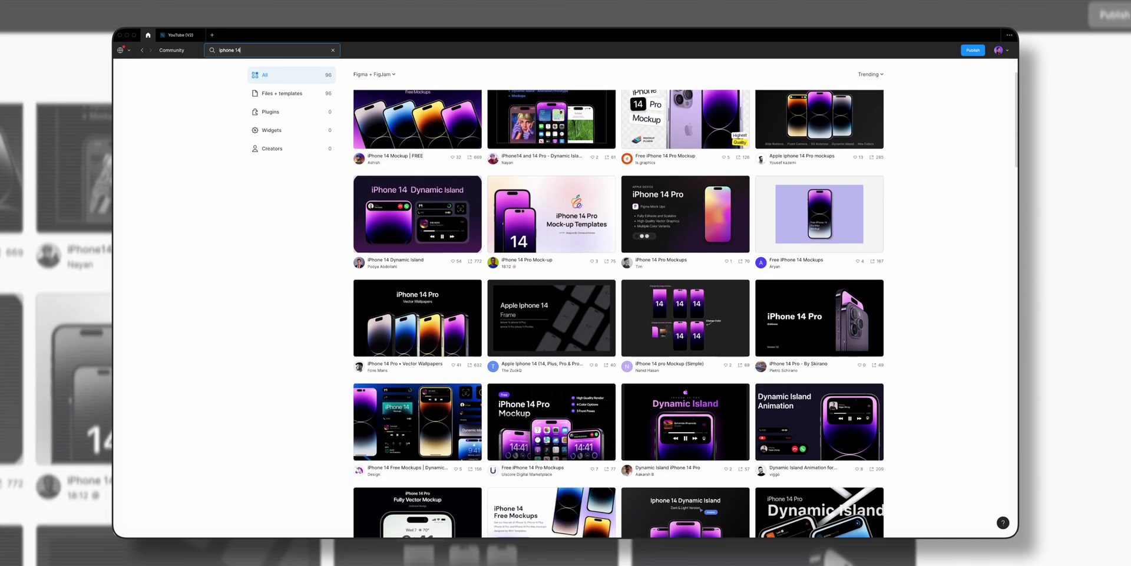
{"action": "scroll", "coordinate": [619, 313], "scroll_direction": "down", "scroll_amount": 5}
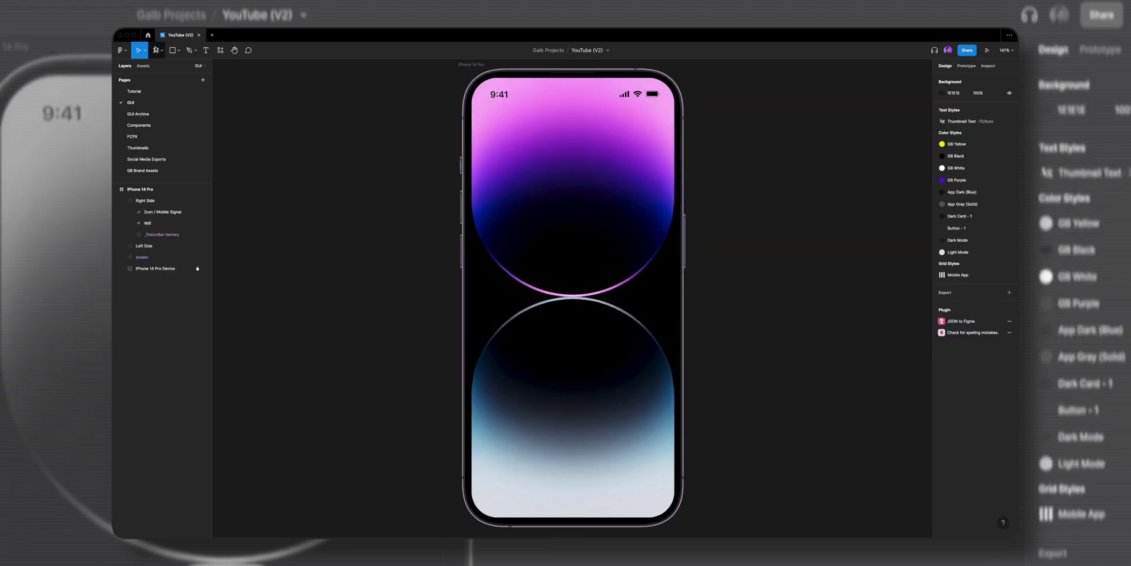
Draw a new frame on the phone screen sized 370×200.
{"action": "key", "text": "f"}
{"action": "left_click_drag", "start_coordinate": [479, 105], "coordinate": [596, 174]}
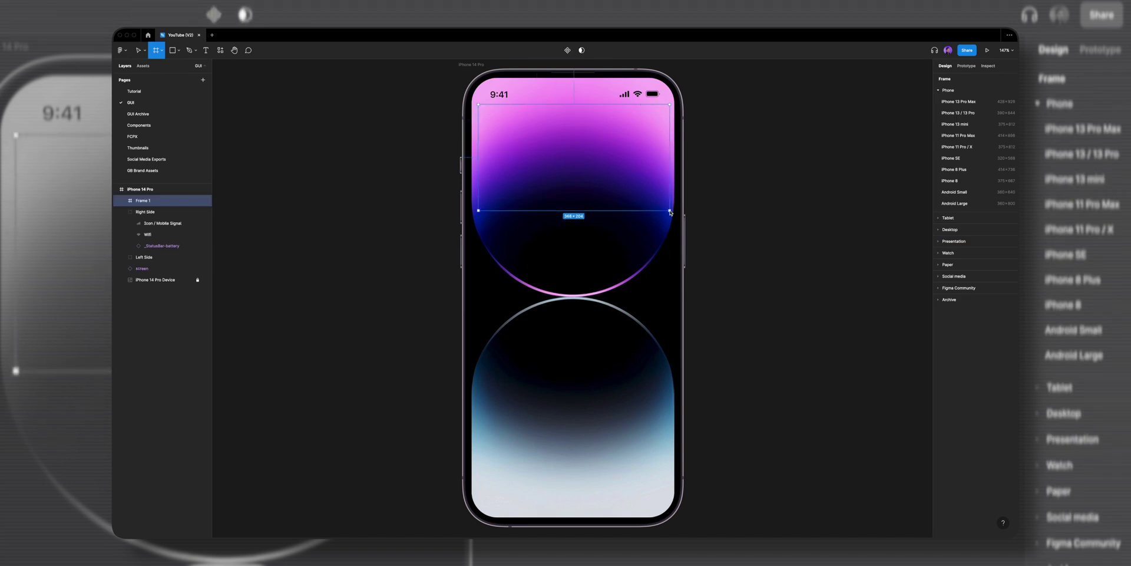
{"action": "left_click_drag", "start_coordinate": [670, 212], "coordinate": [670, 211]}
{"action": "left_click", "coordinate": [959, 119]}
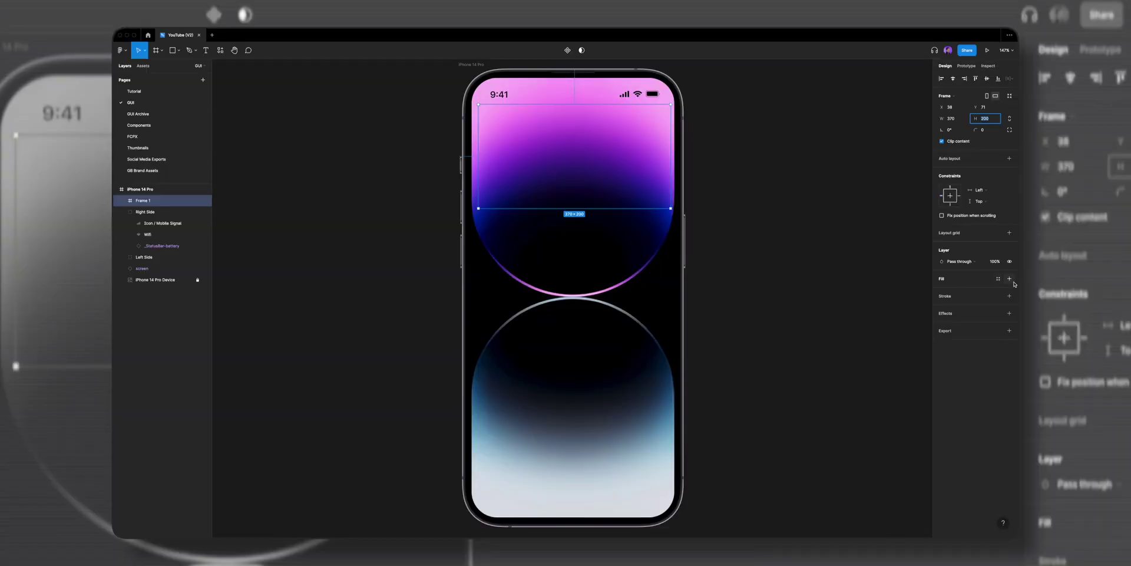
Give the new frame a black 000000 fill.
{"action": "left_click", "coordinate": [1119, 491]}
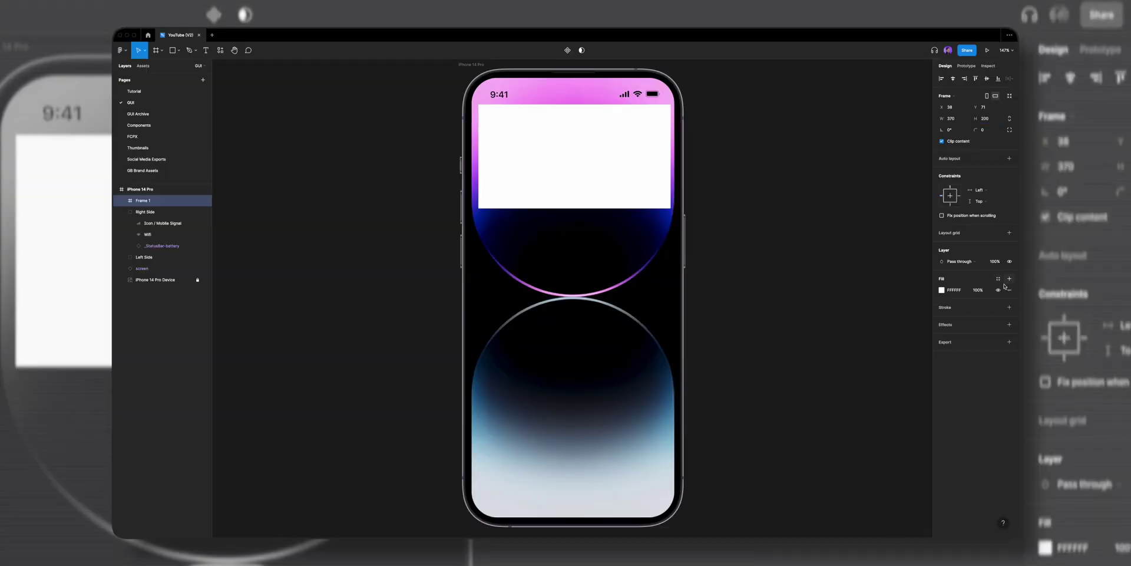
{"action": "left_click", "coordinate": [941, 290]}
{"action": "left_click_drag", "start_coordinate": [850, 301], "coordinate": [823, 419]}
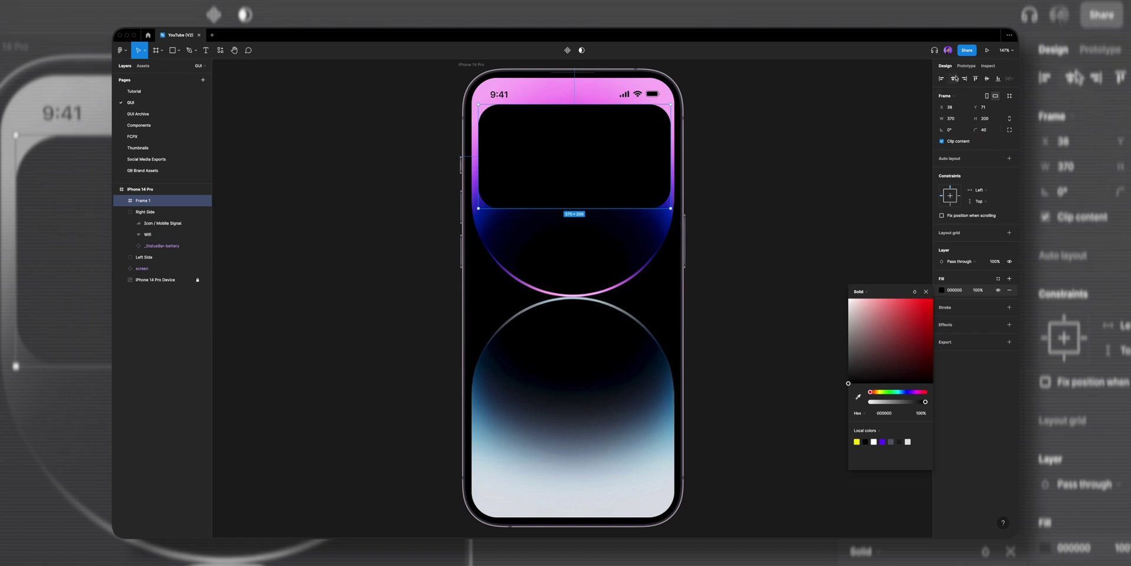
{"action": "key", "text": "Escape"}
Move the frame to the top of the screen and rename it 'dynamic island'.
{"action": "left_click_drag", "start_coordinate": [591, 125], "coordinate": [592, 101]}
{"action": "key", "text": "alt"}
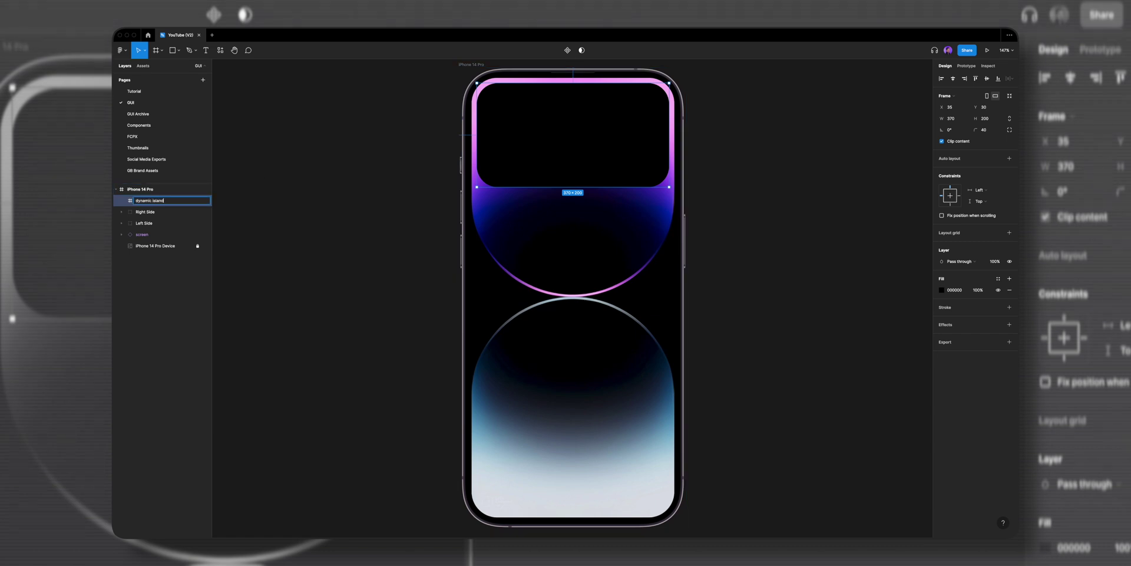
{"action": "key", "text": "Return"}
Launch the LottieFiles plugin from Resources' Plugins list and place it beside the phone.
{"action": "left_click", "coordinate": [220, 51]}
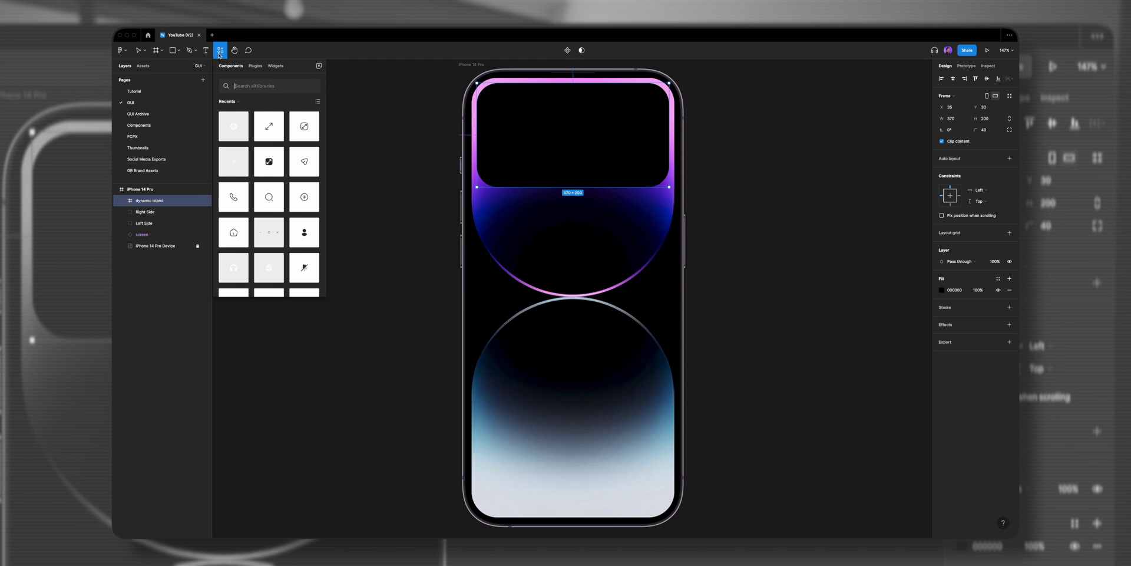
{"action": "left_click", "coordinate": [258, 67]}
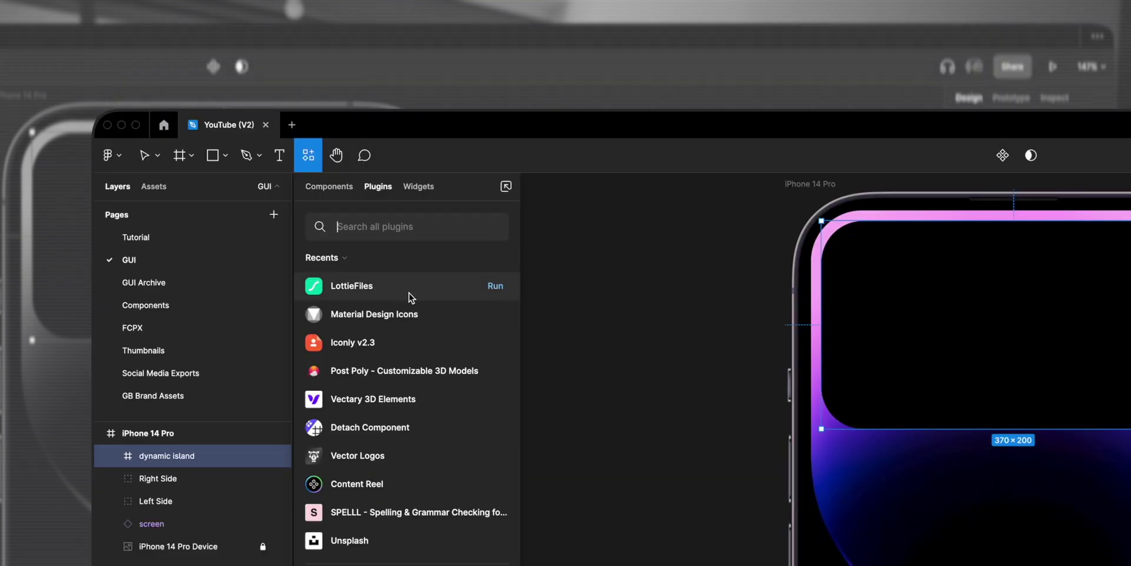
{"action": "left_click", "coordinate": [495, 286]}
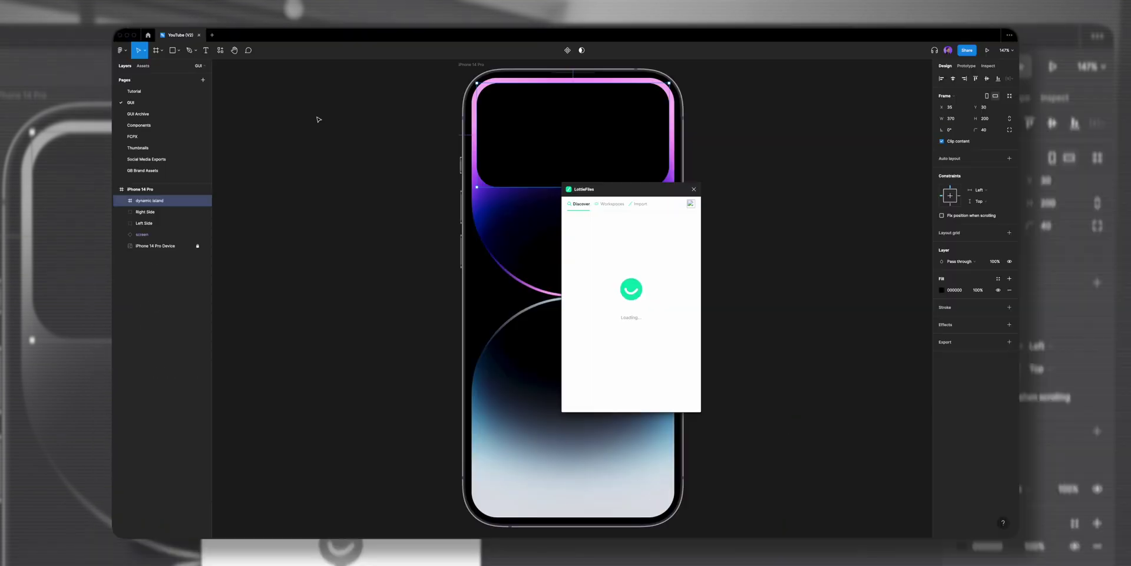
{"action": "left_click_drag", "start_coordinate": [648, 190], "coordinate": [807, 137]}
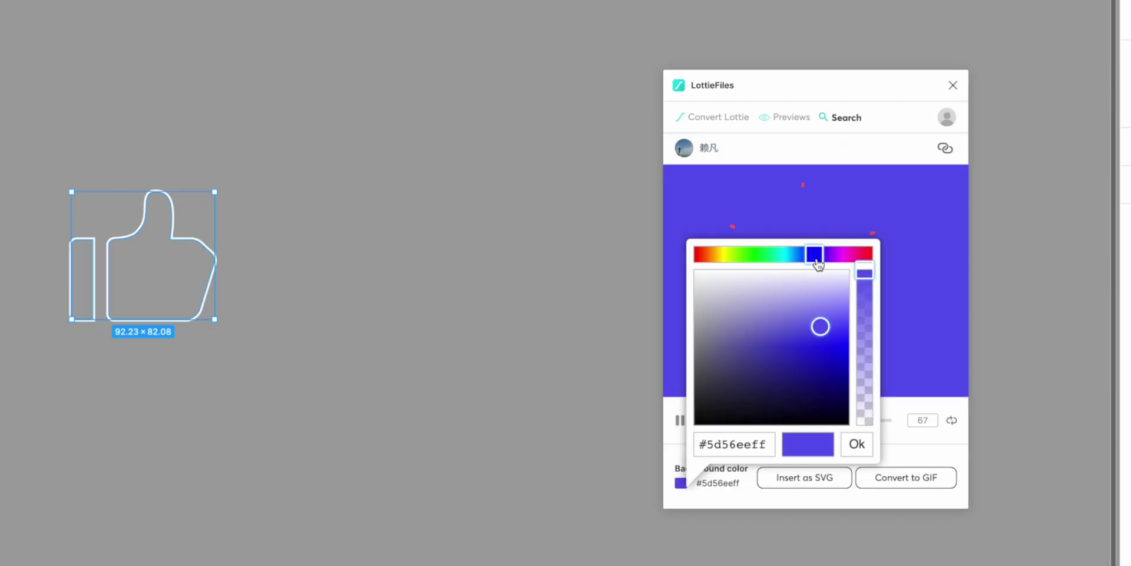
Make the LottieFiles animation preview background fully transparent.
{"action": "left_click_drag", "start_coordinate": [816, 259], "coordinate": [867, 255]}
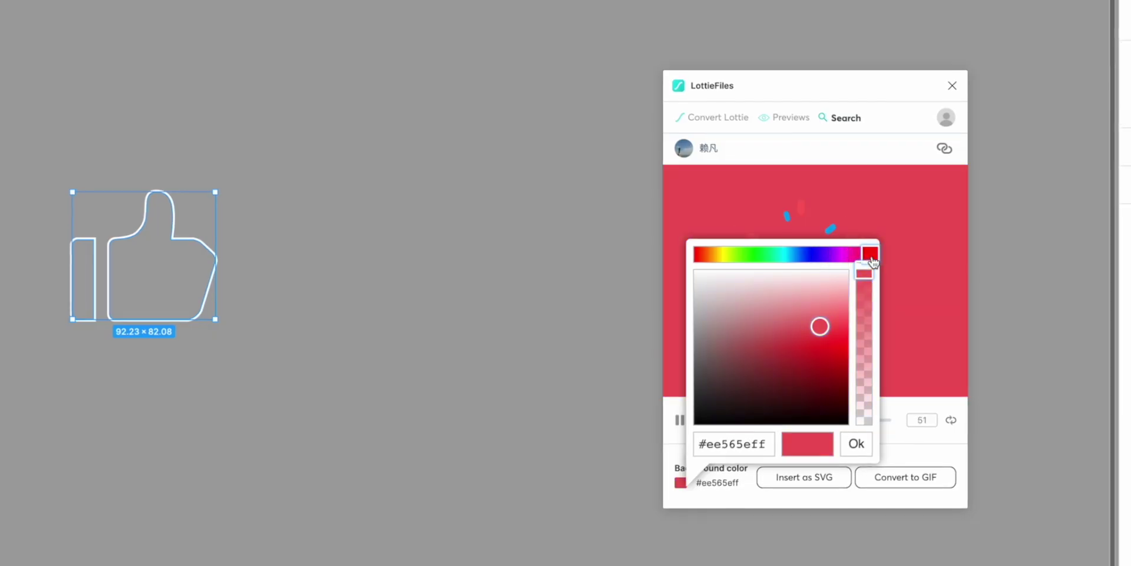
{"action": "left_click", "coordinate": [864, 354]}
{"action": "left_click_drag", "start_coordinate": [867, 364], "coordinate": [862, 421]}
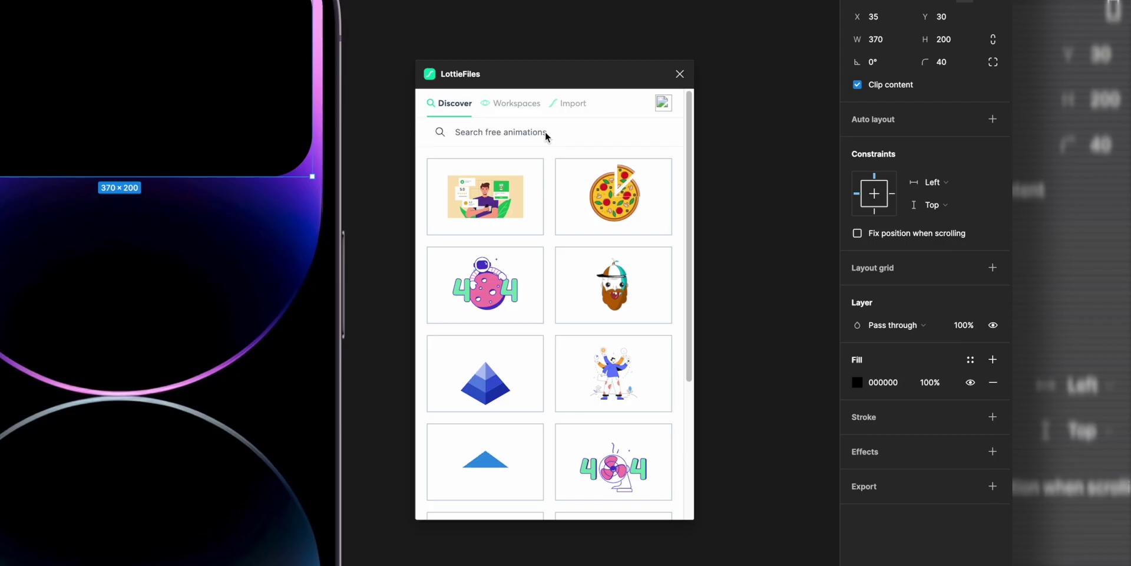
Find a 'sound waves' animation, open the magenta one, and make its background transparent.
{"action": "type", "text": "sound"}
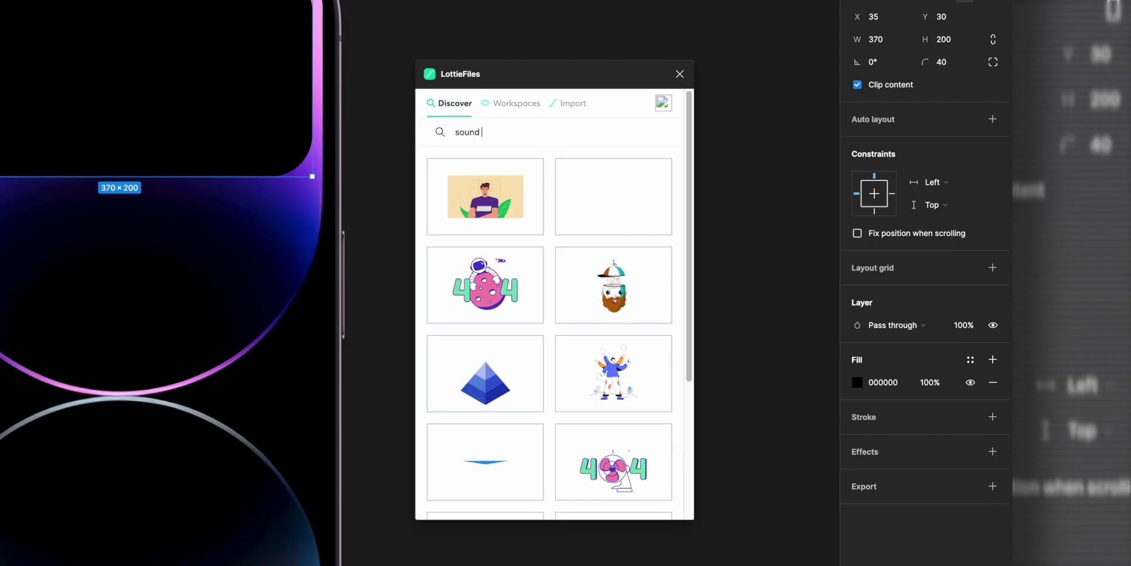
{"action": "type", "text": " waves"}
{"action": "key", "text": "Return"}
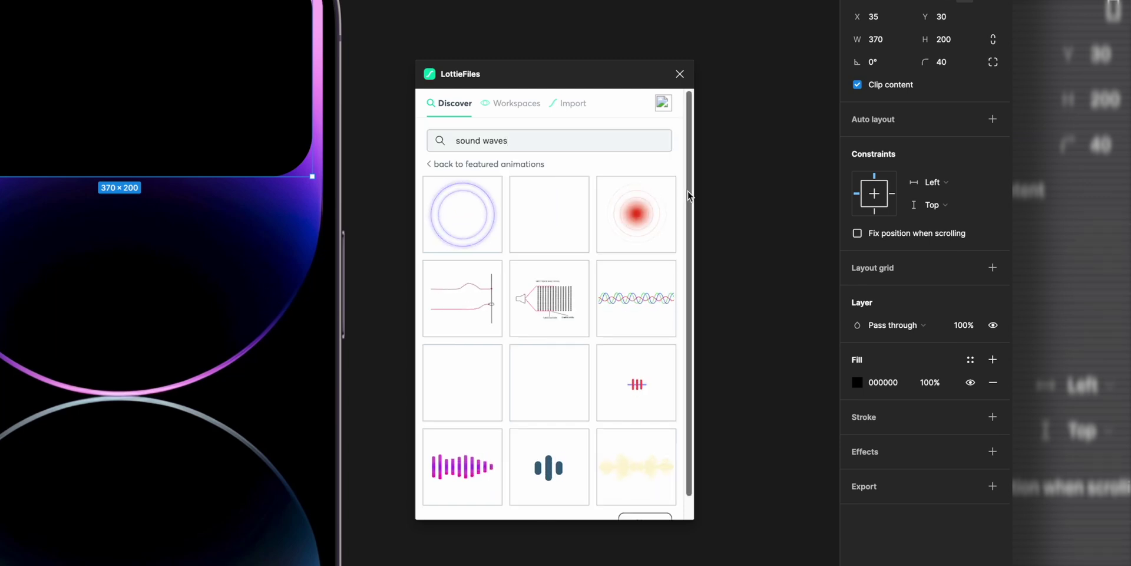
{"action": "left_click_drag", "start_coordinate": [688, 190], "coordinate": [688, 213]}
{"action": "left_click", "coordinate": [473, 455]}
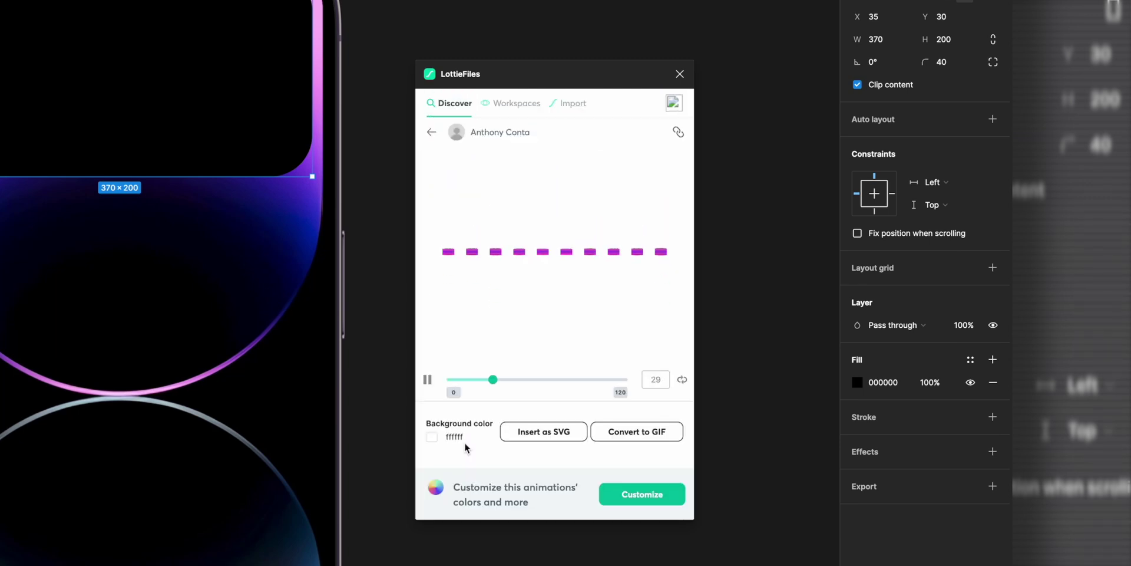
{"action": "left_click", "coordinate": [432, 437]}
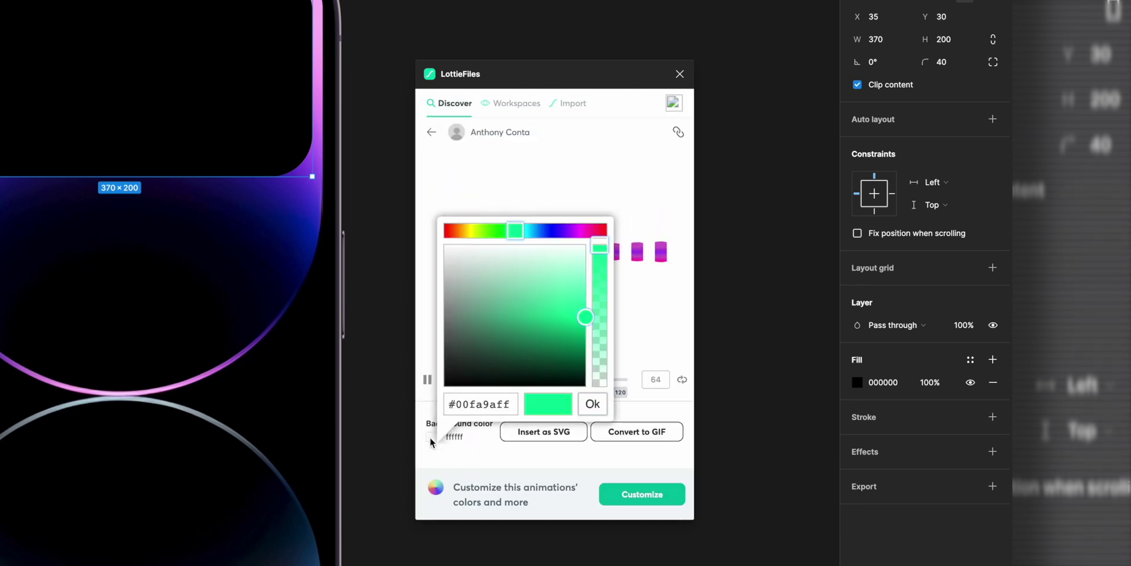
{"action": "left_click_drag", "start_coordinate": [596, 270], "coordinate": [607, 412]}
{"action": "left_click", "coordinate": [599, 406]}
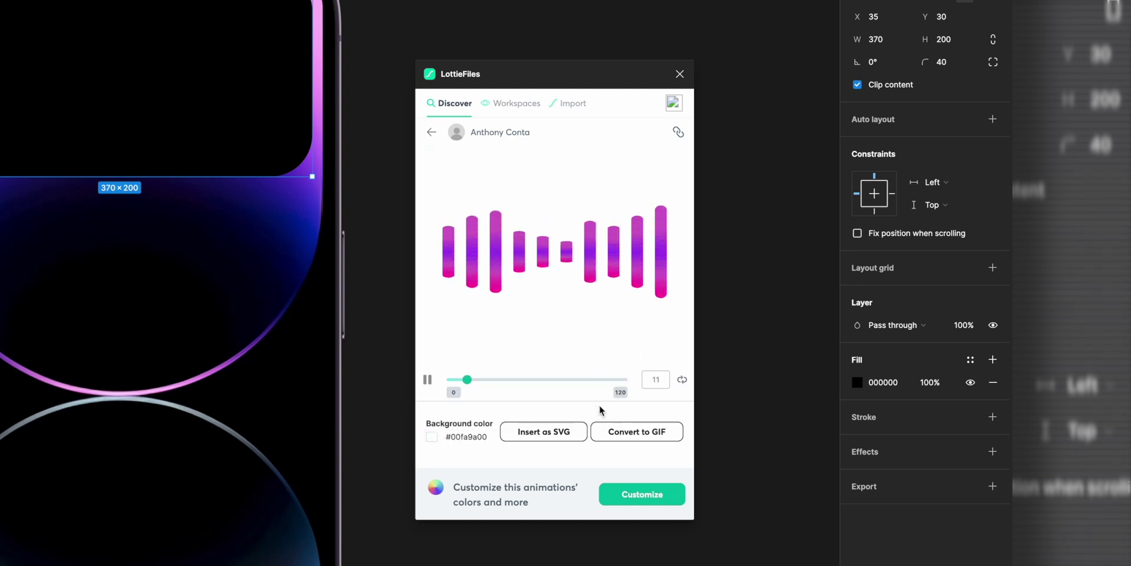
Convert the sound-wave animation to a GIF, shrink it, and place it in the island.
{"action": "left_click", "coordinate": [615, 434]}
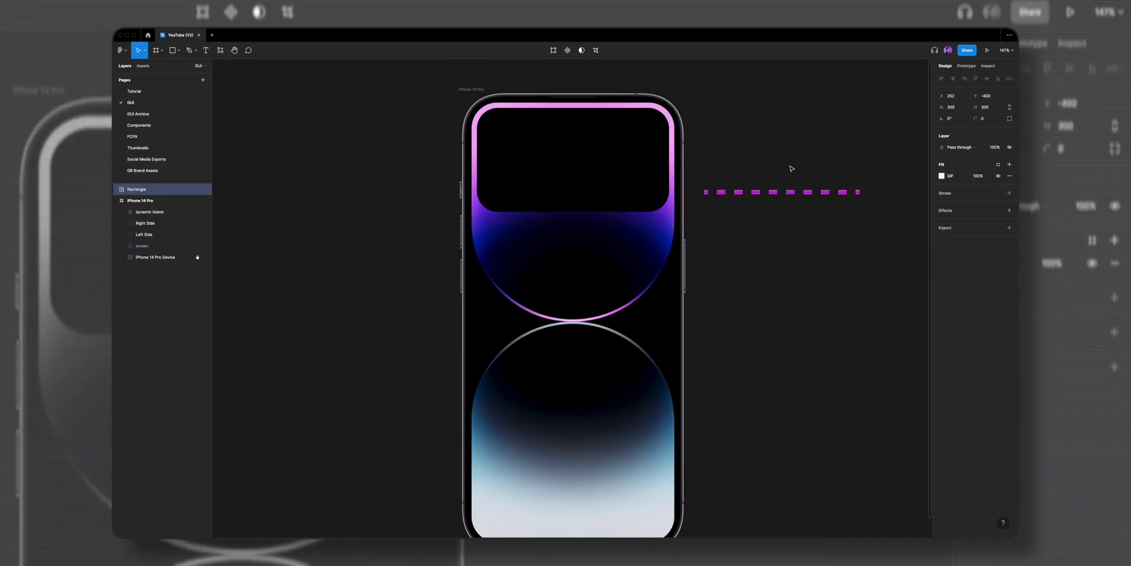
{"action": "left_click_drag", "start_coordinate": [861, 113], "coordinate": [807, 162]}
{"action": "left_click_drag", "start_coordinate": [646, 181], "coordinate": [625, 160]}
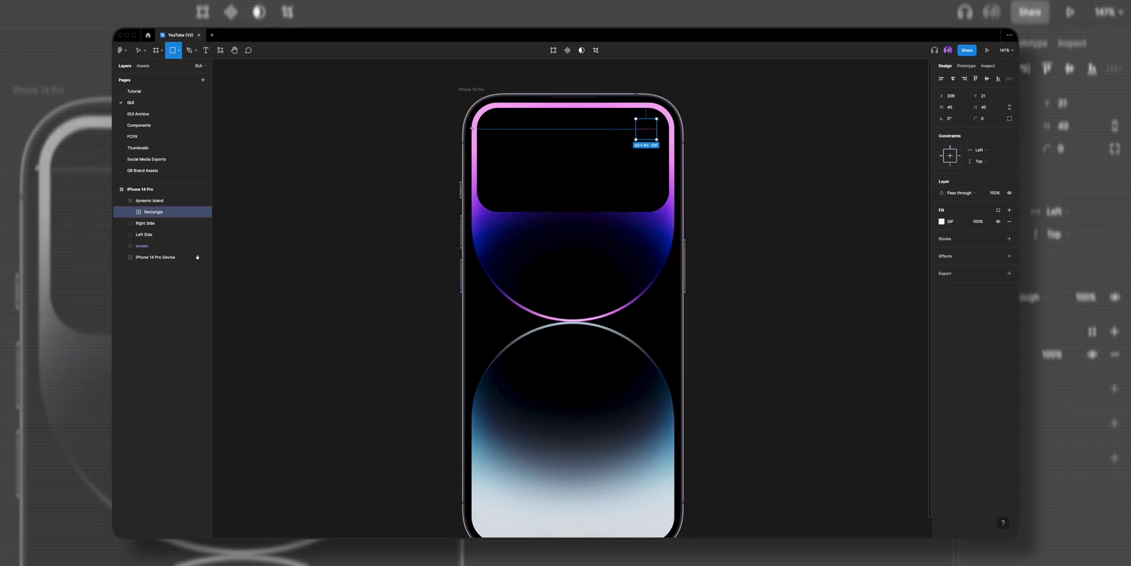
Draw a 64×64 square at the island's top-left and fill it with the album cover image.
{"action": "left_click_drag", "start_coordinate": [491, 122], "coordinate": [510, 142]}
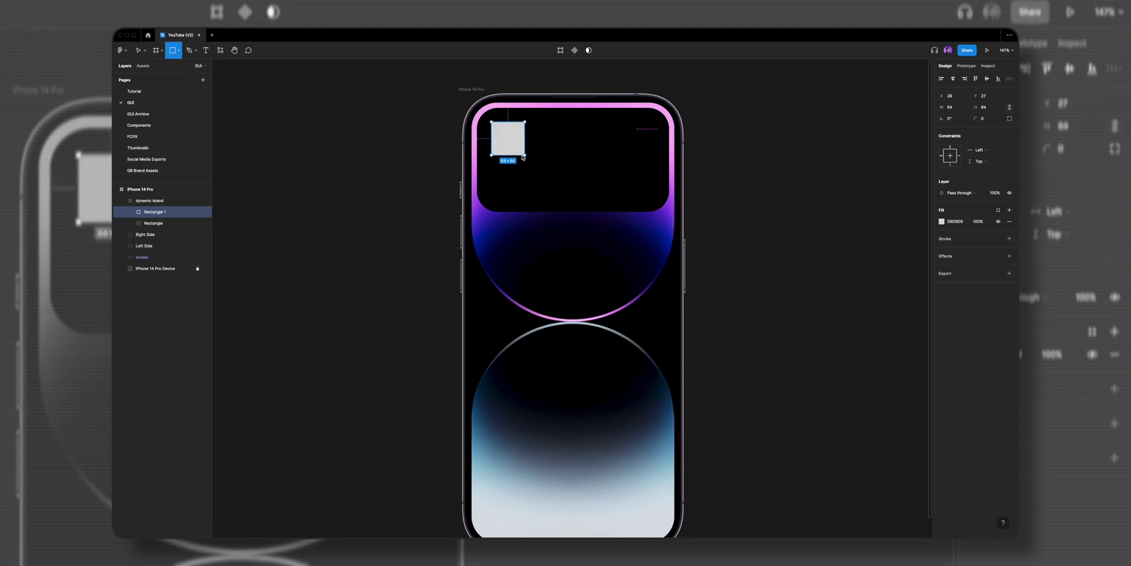
{"action": "key", "text": "shift+2"}
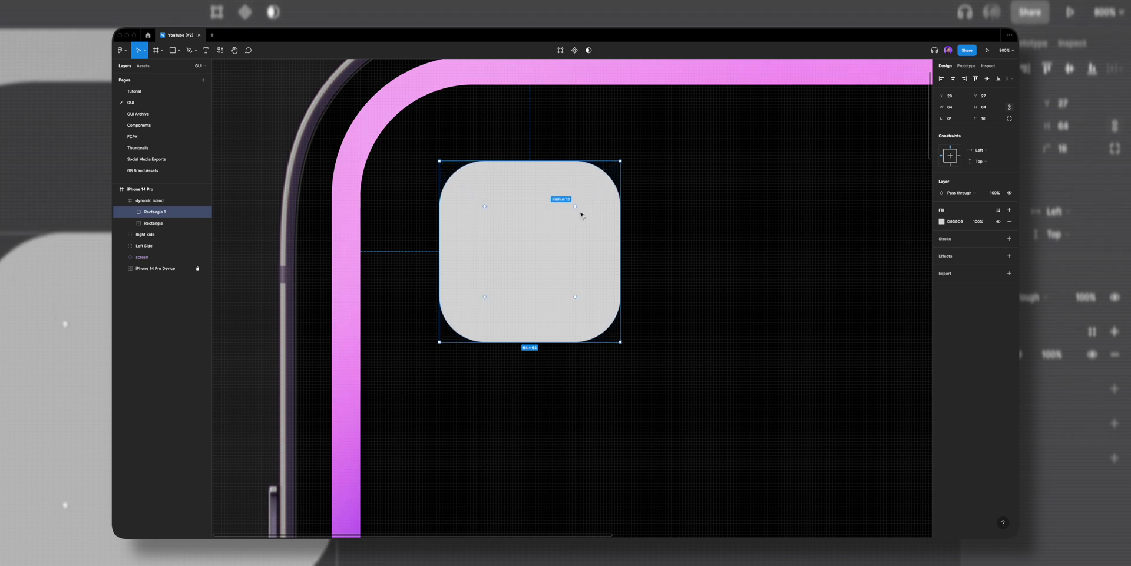
{"action": "left_click", "coordinate": [941, 221]}
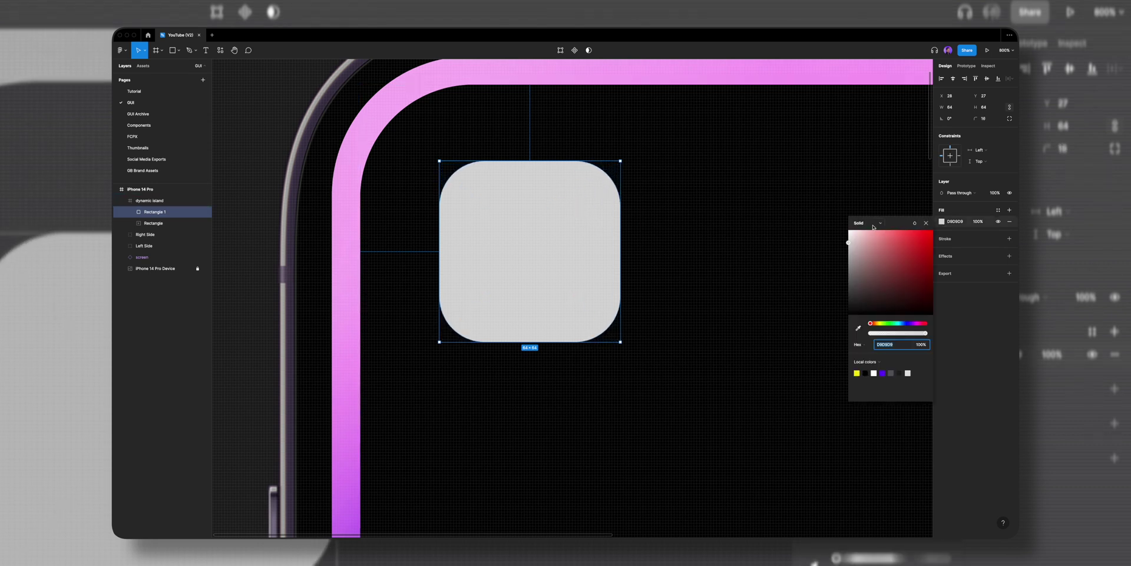
{"action": "left_click", "coordinate": [872, 265]}
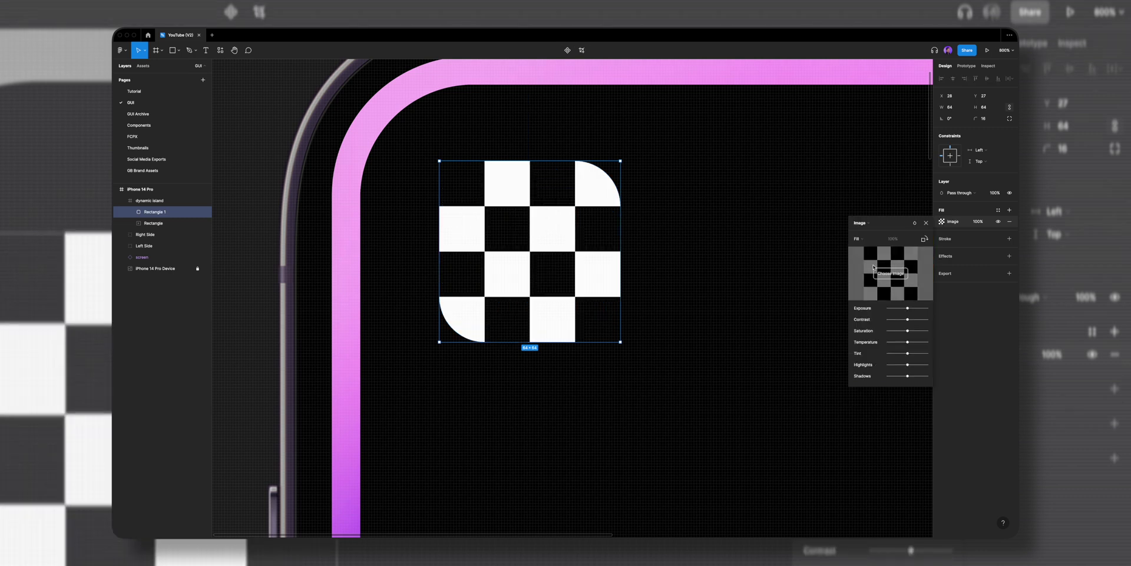
{"action": "left_click", "coordinate": [884, 274]}
{"action": "left_click", "coordinate": [529, 232]}
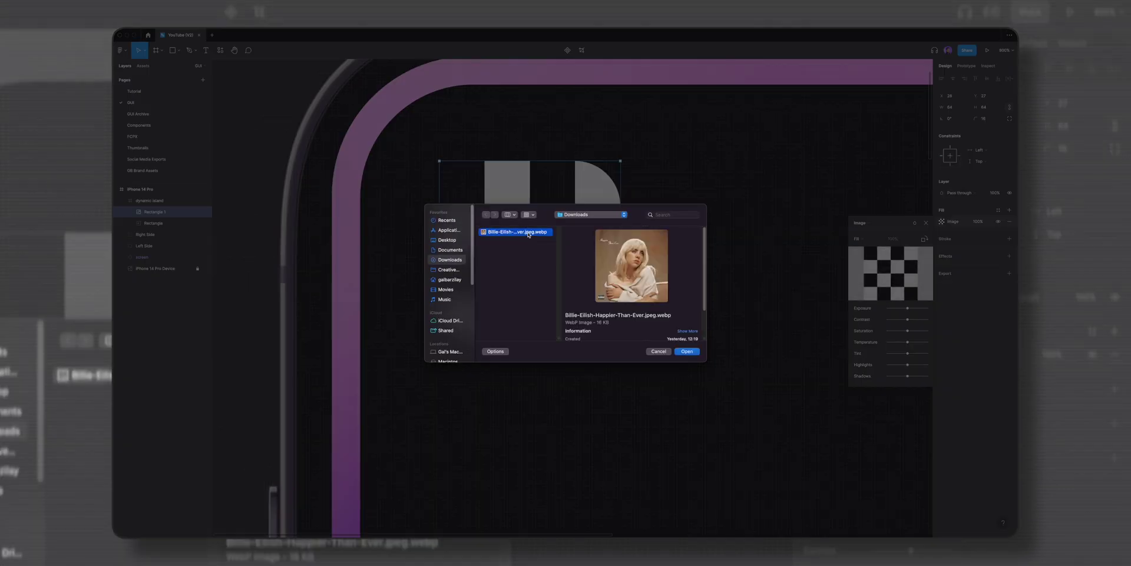
{"action": "left_click", "coordinate": [685, 352]}
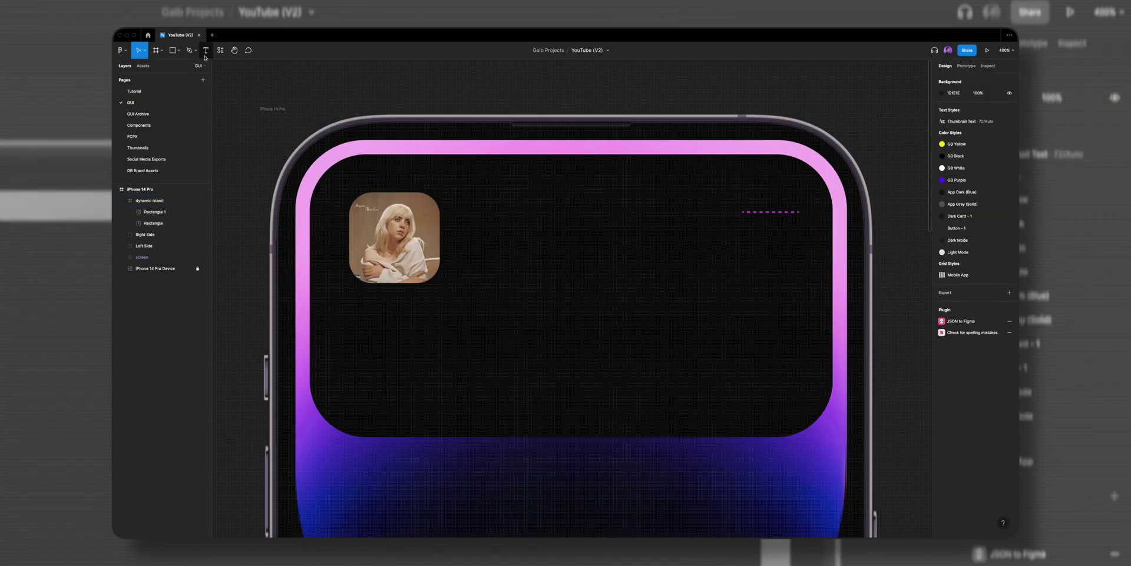
Add the song title 'Happier Than Ever' beside the album art.
{"action": "left_click", "coordinate": [474, 210]}
{"action": "type", "text": "Happier "}
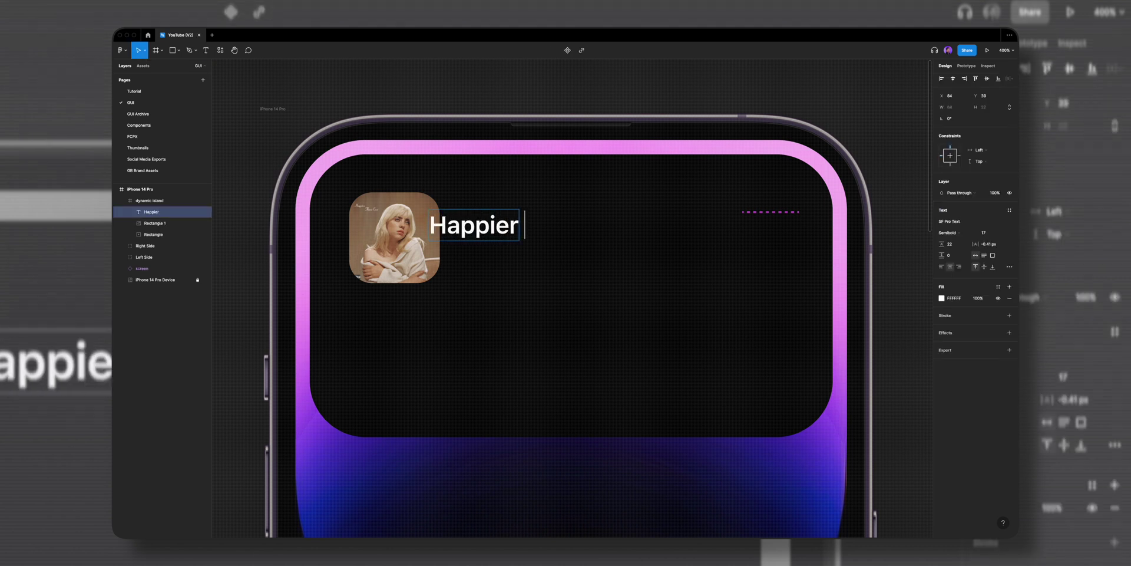
{"action": "type", "text": "Than Ever"}
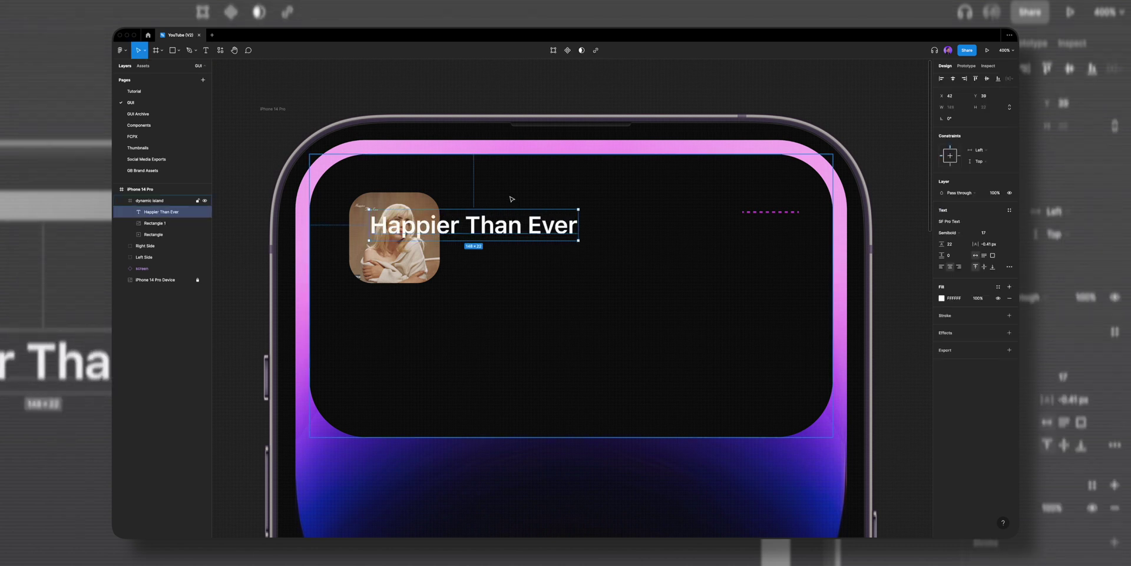
{"action": "left_click_drag", "start_coordinate": [432, 230], "coordinate": [515, 262]}
{"action": "key", "text": "Right"}
Duplicate the title into an artist-name line beneath it, coloured grey 5A5A5A.
{"action": "key", "text": "Return"}
{"action": "type", "text": "B"}
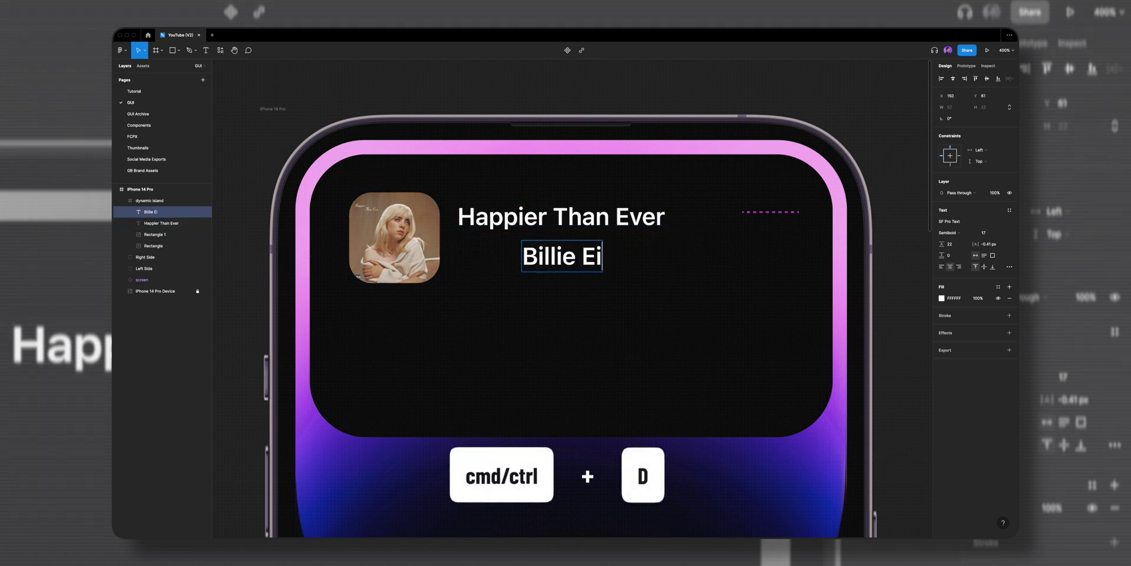
{"action": "key", "text": "Escape"}
{"action": "left_click_drag", "start_coordinate": [561, 256], "coordinate": [517, 252]}
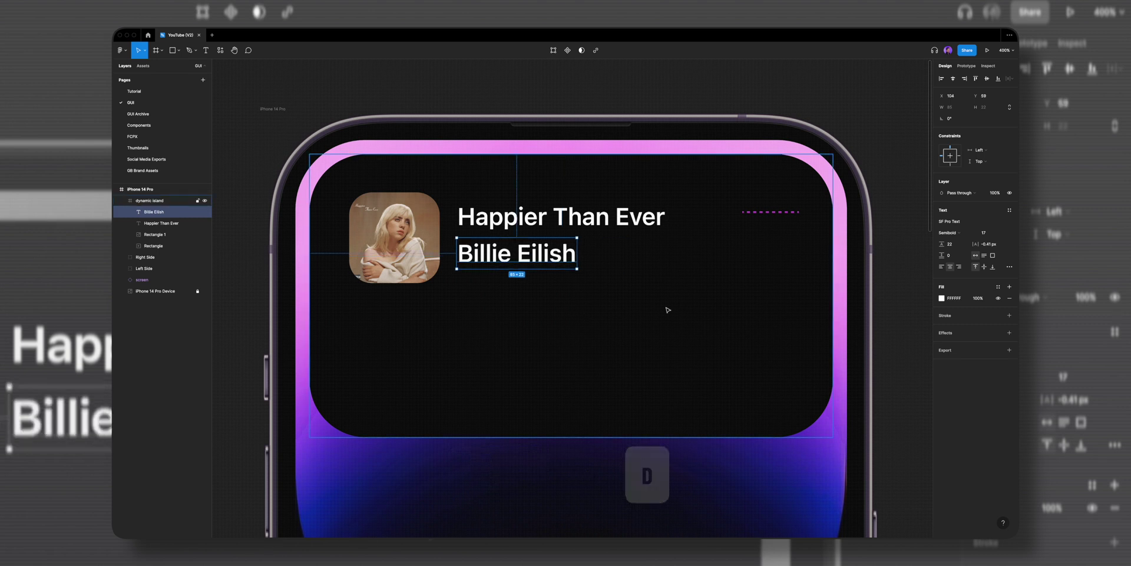
{"action": "left_click", "coordinate": [942, 299]}
{"action": "left_click_drag", "start_coordinate": [871, 316], "coordinate": [838, 368]}
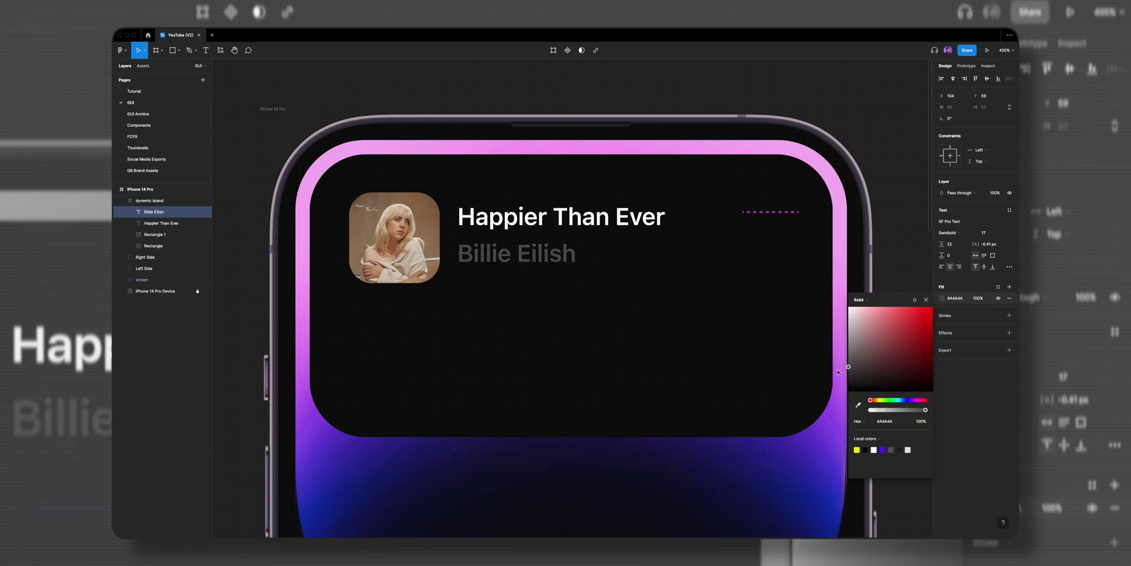
{"action": "left_click", "coordinate": [482, 223], "text": "shift"}
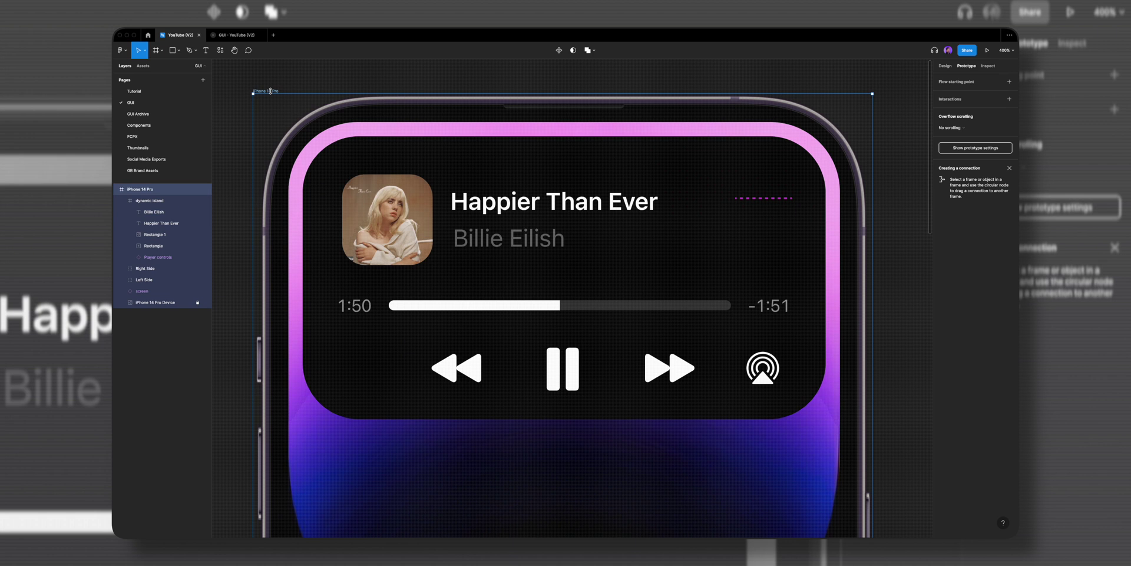
{"action": "left_click", "coordinate": [993, 51]}
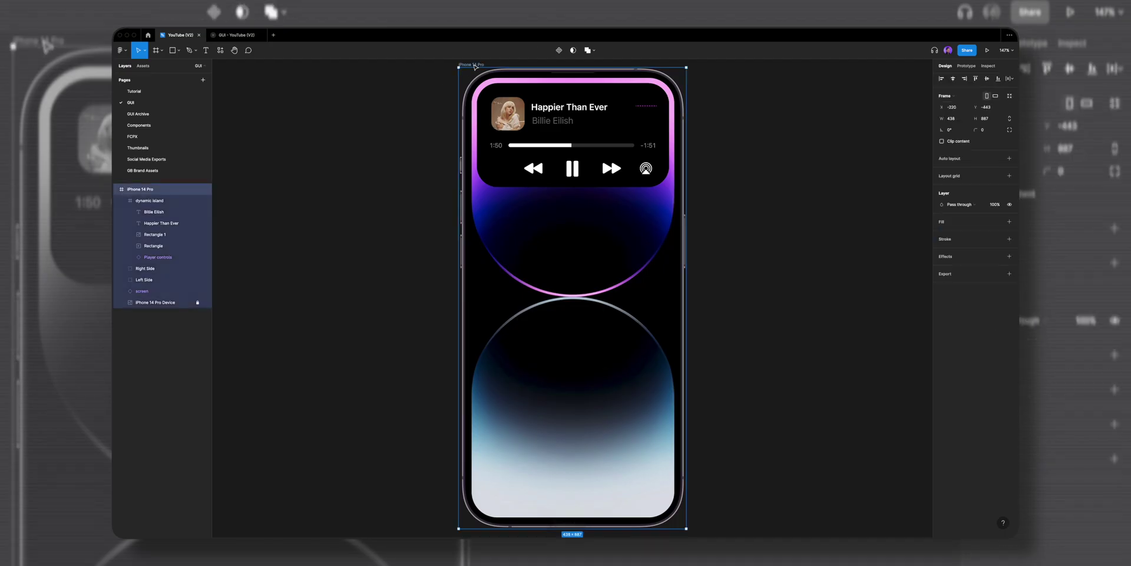
Duplicate the phone, hide the copy's artist text, and move a small album circle beside the GIF.
{"action": "key", "text": "ctrl+d"}
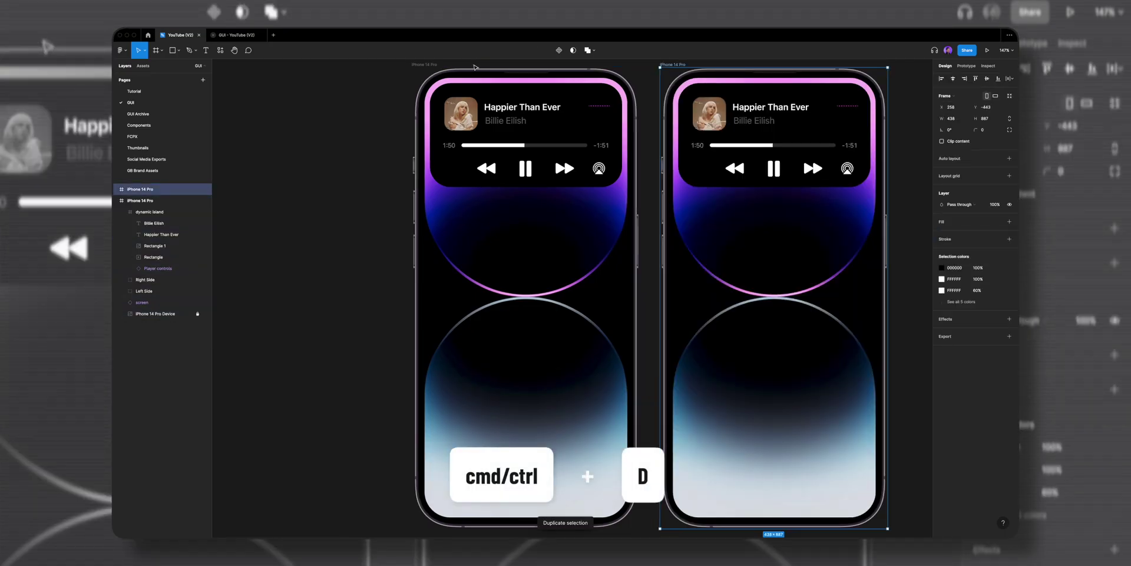
{"action": "scroll", "coordinate": [475, 66], "scroll_direction": "right", "scroll_amount": 3}
{"action": "left_click_drag", "start_coordinate": [785, 182], "coordinate": [611, 98]}
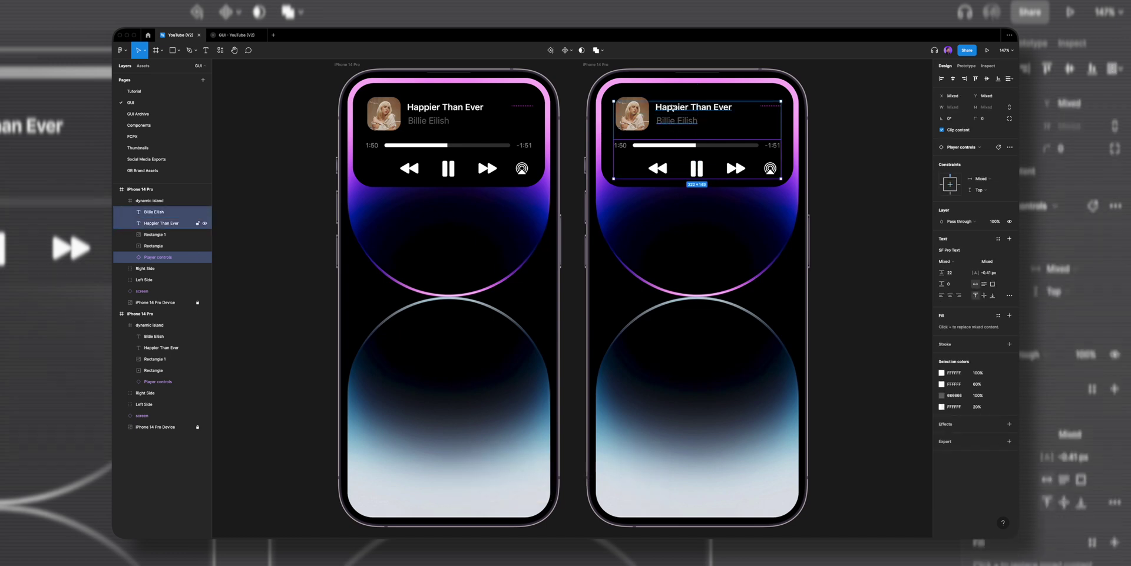
{"action": "left_click", "coordinate": [205, 212]}
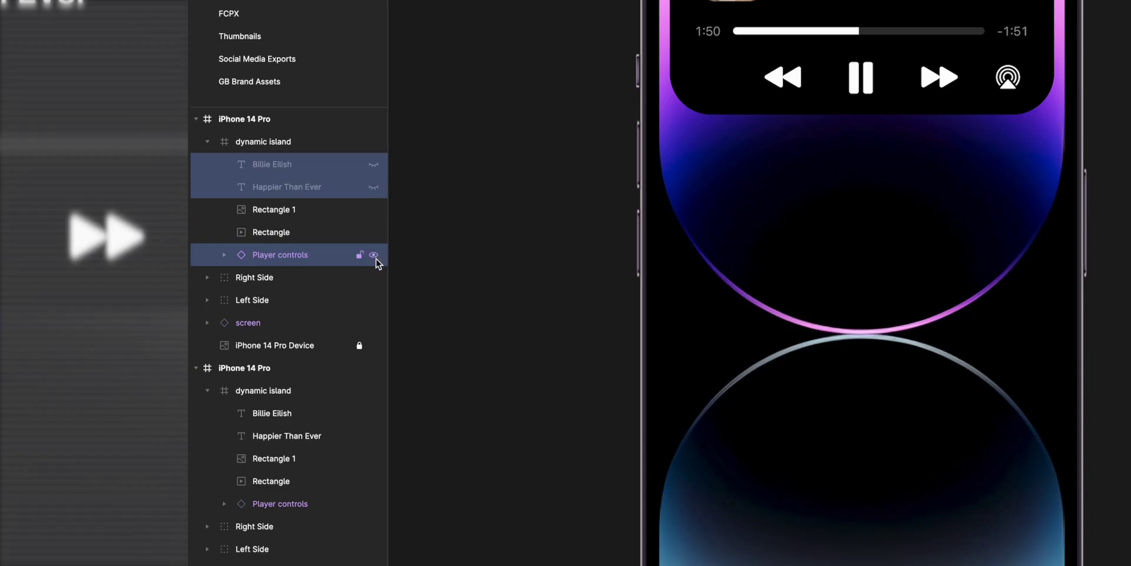
{"action": "left_click", "coordinate": [273, 209]}
{"action": "left_click_drag", "start_coordinate": [444, 179], "coordinate": [389, 230]}
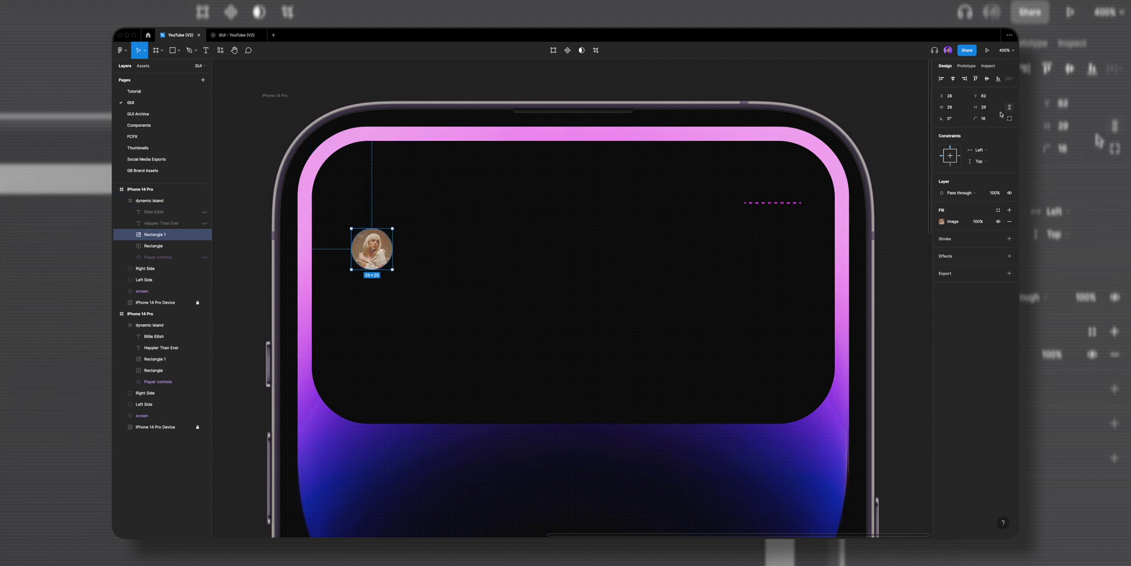
{"action": "left_click", "coordinate": [772, 202]}
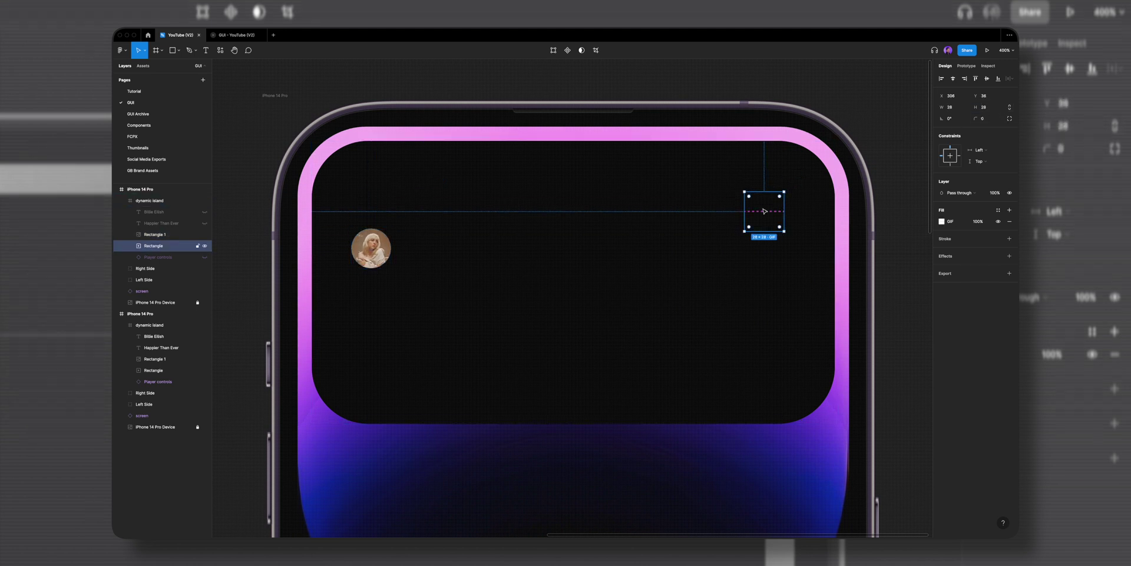
{"action": "left_click_drag", "start_coordinate": [772, 202], "coordinate": [767, 182]}
{"action": "left_click_drag", "start_coordinate": [371, 247], "coordinate": [372, 182]}
Collapse the copy's dynamic island to 182 wide and centre it horizontally.
{"action": "left_click", "coordinate": [587, 423]}
{"action": "left_click_drag", "start_coordinate": [586, 423], "coordinate": [587, 192]}
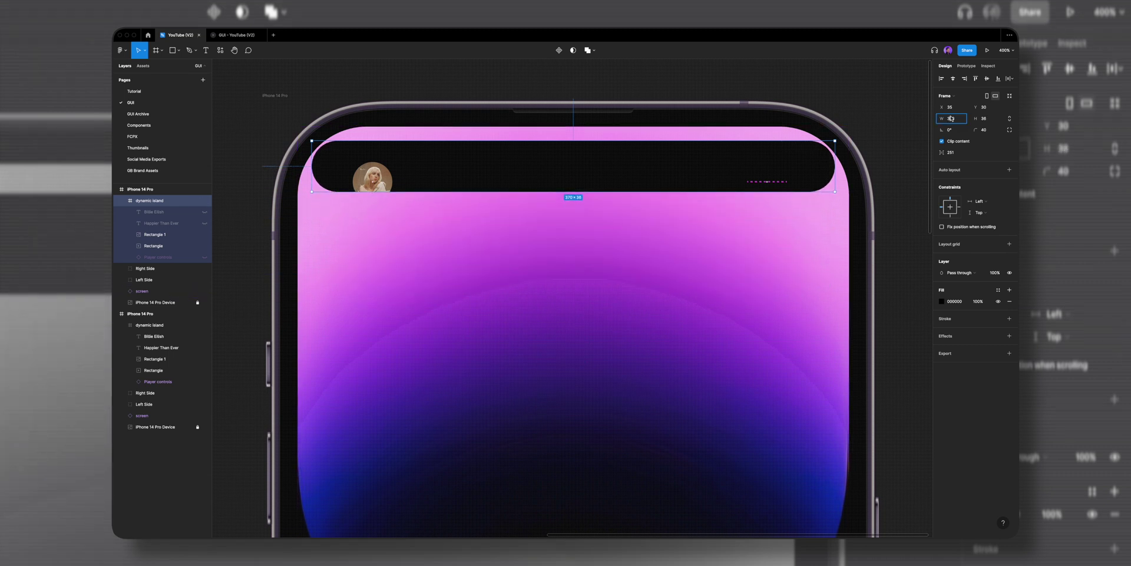
{"action": "type", "text": "182"}
{"action": "key", "text": "Return"}
{"action": "left_click", "coordinate": [952, 78]}
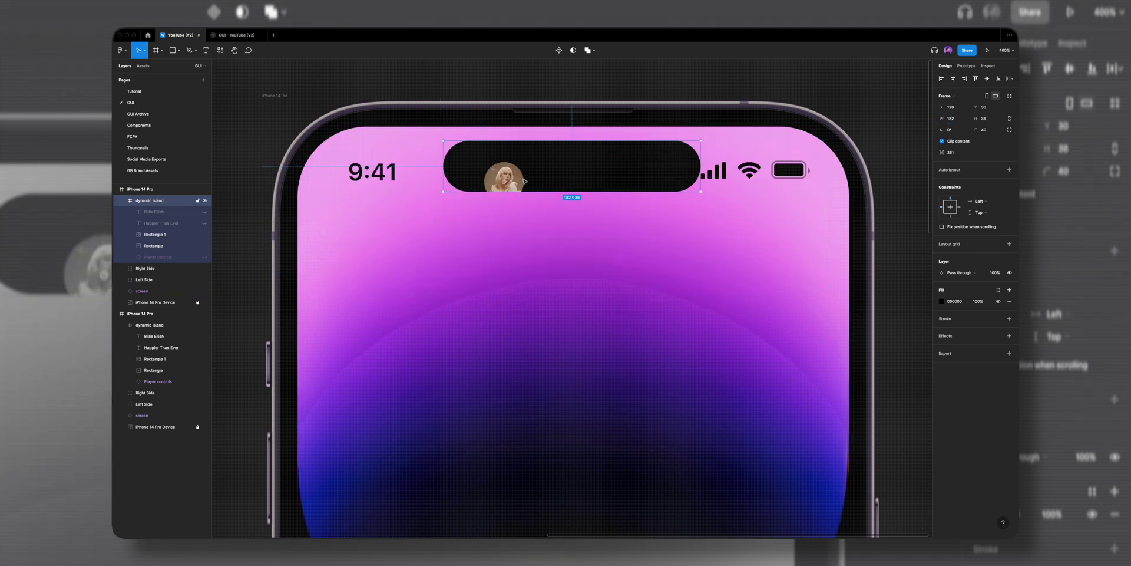
Nudge the album-art circle left and bring the other island rectangle to the front.
{"action": "left_click", "coordinate": [482, 168]}
{"action": "key", "text": "Left"}
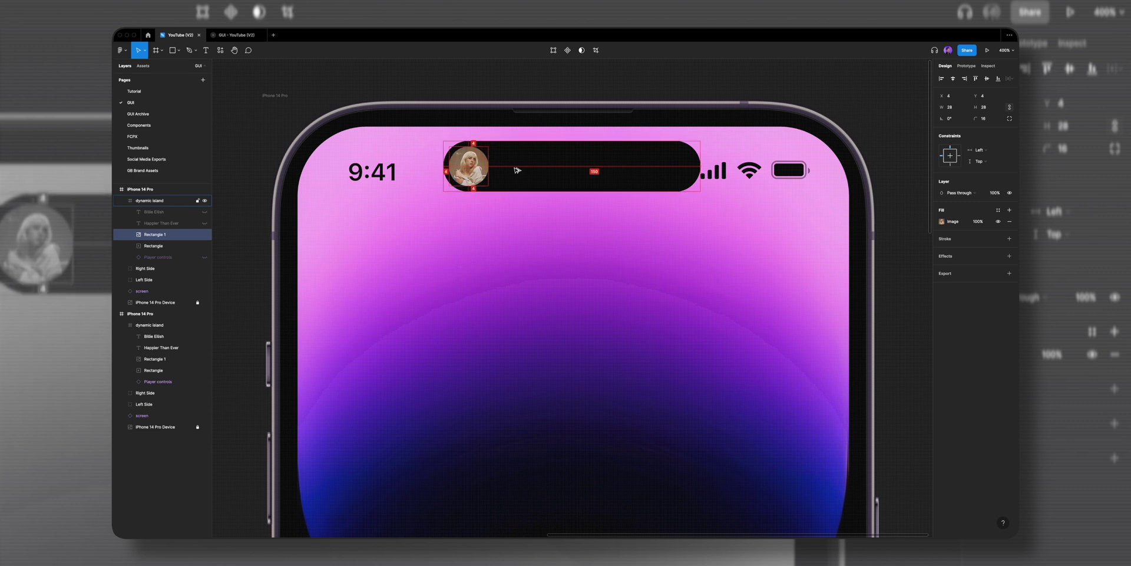
{"action": "key", "text": "Tab"}
{"action": "key", "text": "super+alt+bracketright"}
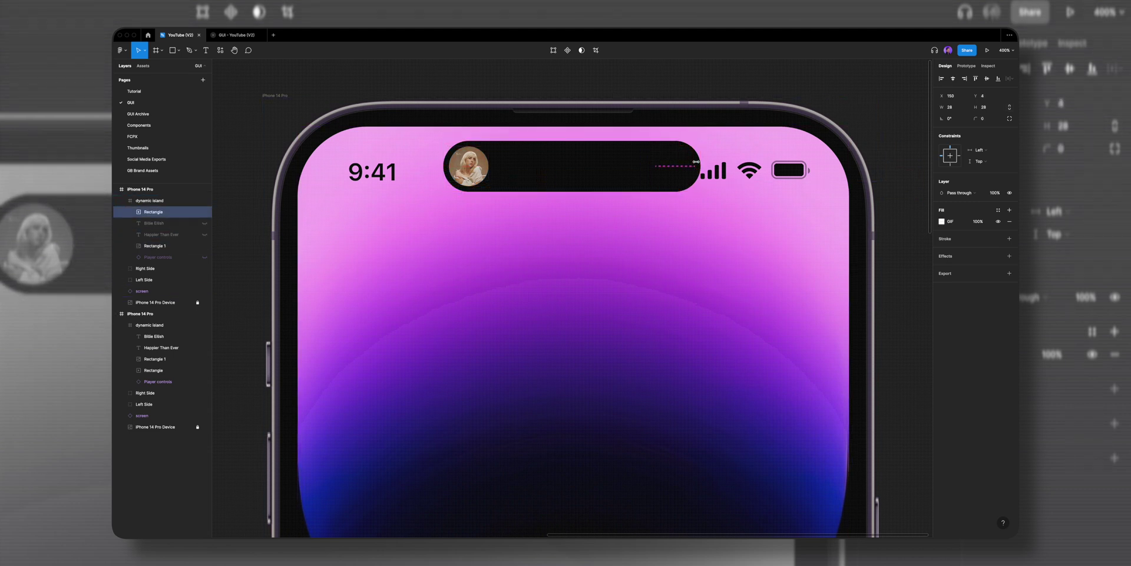
{"action": "left_click", "coordinate": [717, 171]}
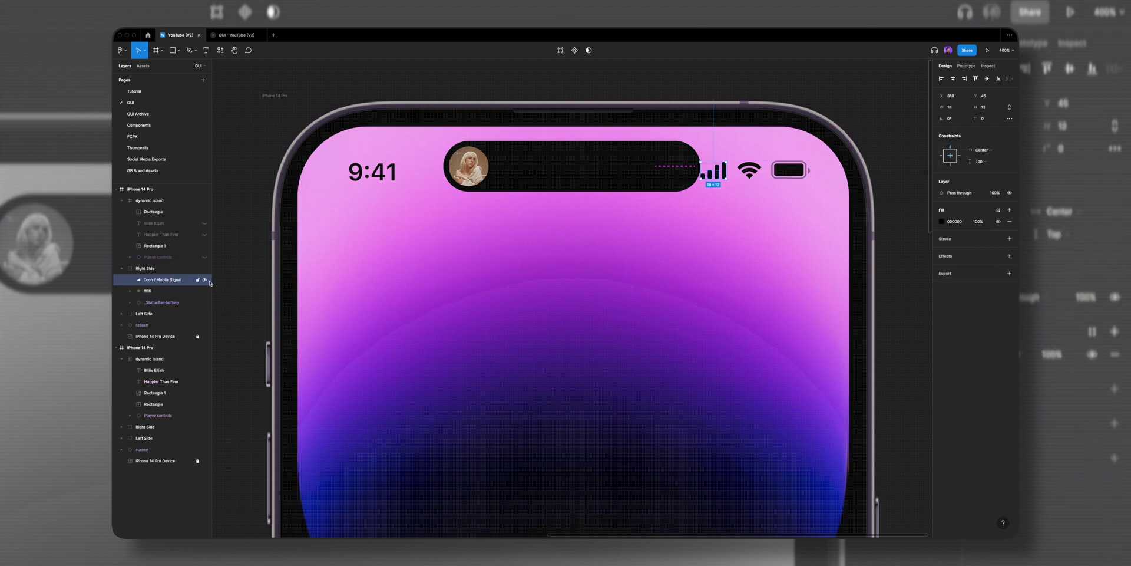
{"action": "key", "text": "shift+0"}
{"action": "left_click", "coordinate": [521, 151]}
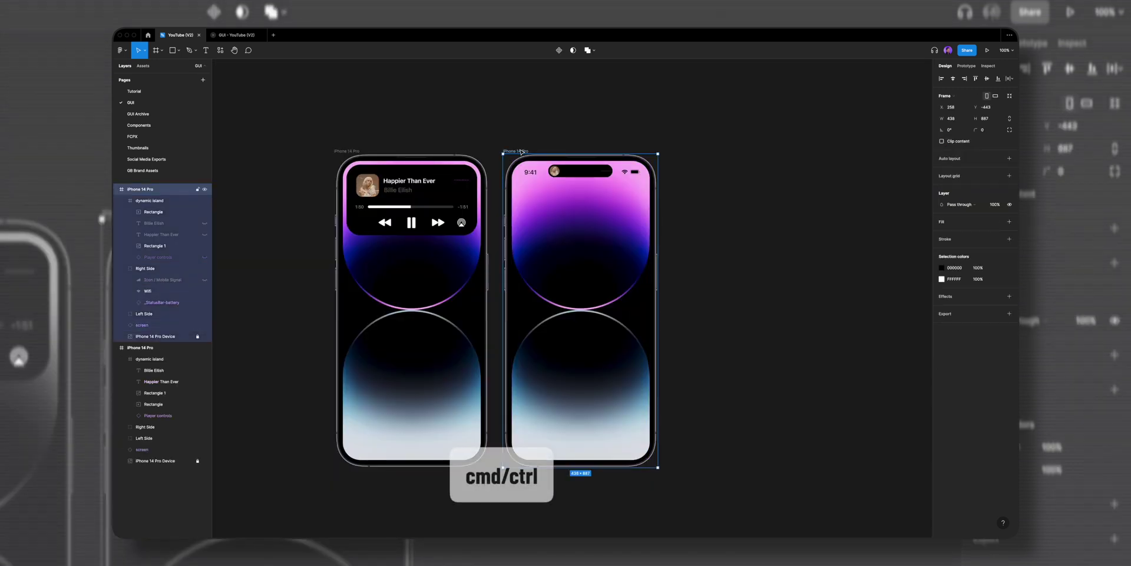
Duplicate the compact phone and hide both rectangles inside the copy's dynamic island.
{"action": "key", "text": "super+d"}
{"action": "scroll", "coordinate": [553, 226], "scroll_direction": "up", "scroll_amount": 10}
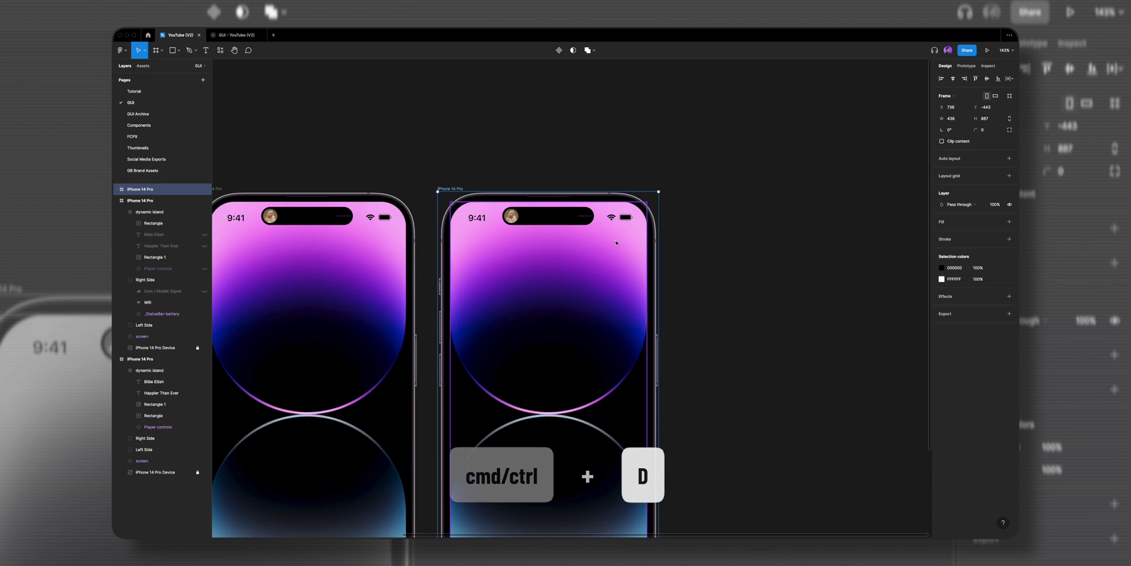
{"action": "left_click", "coordinate": [554, 225]}
{"action": "double_click", "coordinate": [443, 220]}
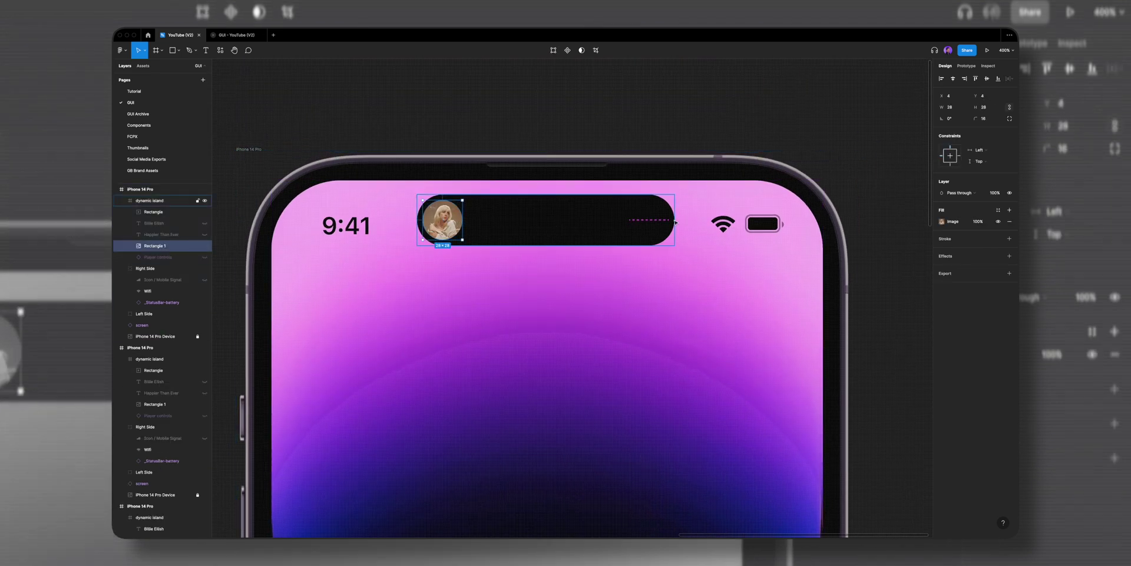
{"action": "left_click", "coordinate": [649, 222], "text": "shift"}
{"action": "left_click", "coordinate": [203, 212]}
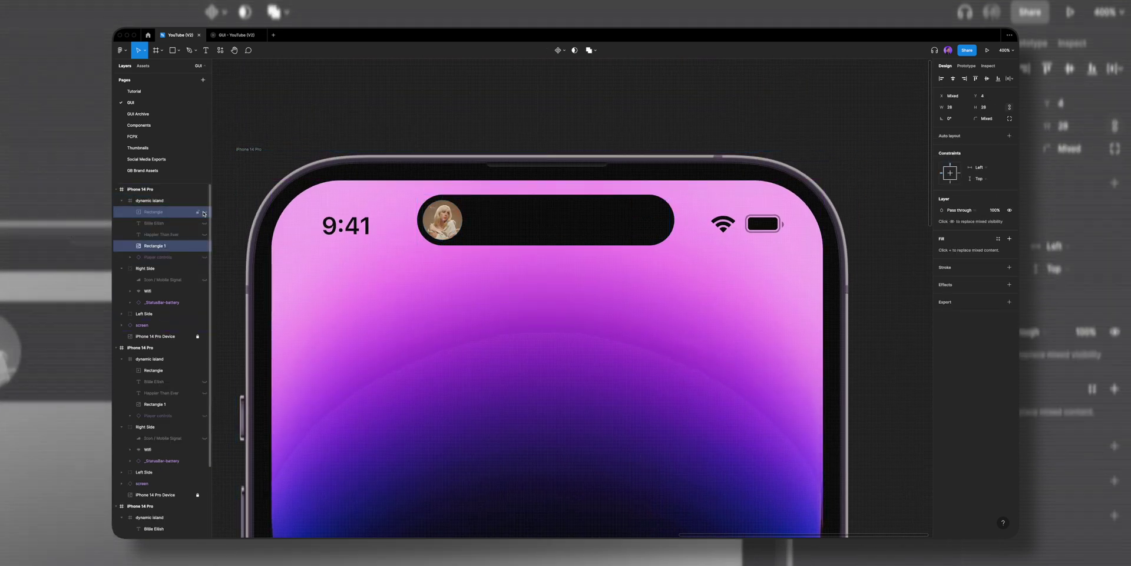
{"action": "left_click", "coordinate": [204, 245]}
Narrow the copied island to 122 wide and centre it horizontally.
{"action": "left_click", "coordinate": [549, 199]}
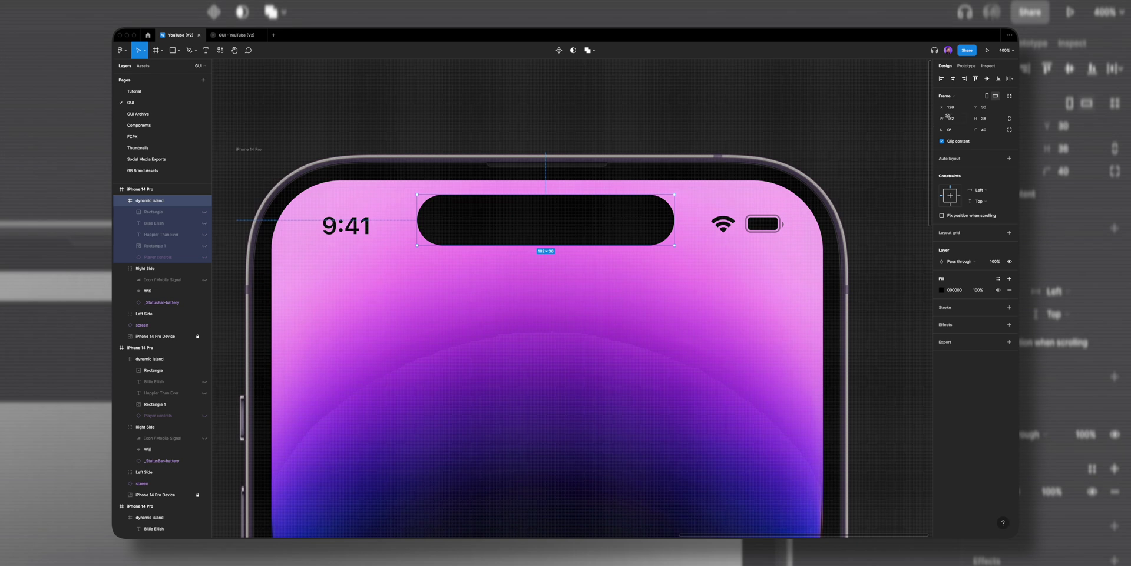
{"action": "type", "text": "122"}
{"action": "key", "text": "Return"}
{"action": "left_click", "coordinate": [951, 81]}
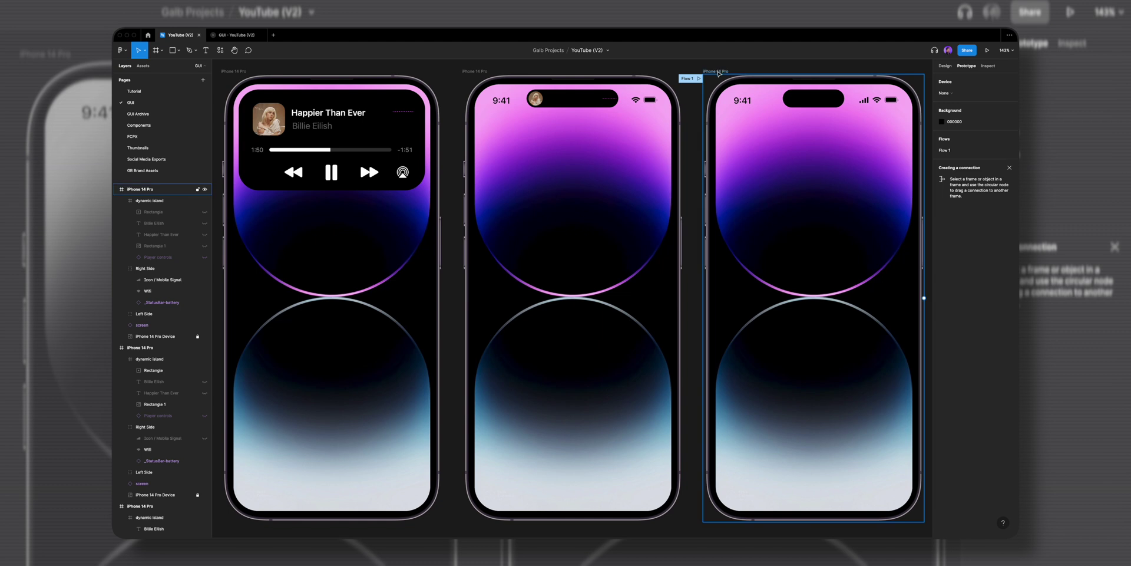
Link the third phone to the second with After delay 800ms, Smart animate, Custom spring.
{"action": "left_click", "coordinate": [718, 71]}
{"action": "left_click_drag", "start_coordinate": [923, 297], "coordinate": [589, 297]}
{"action": "left_click", "coordinate": [880, 143]}
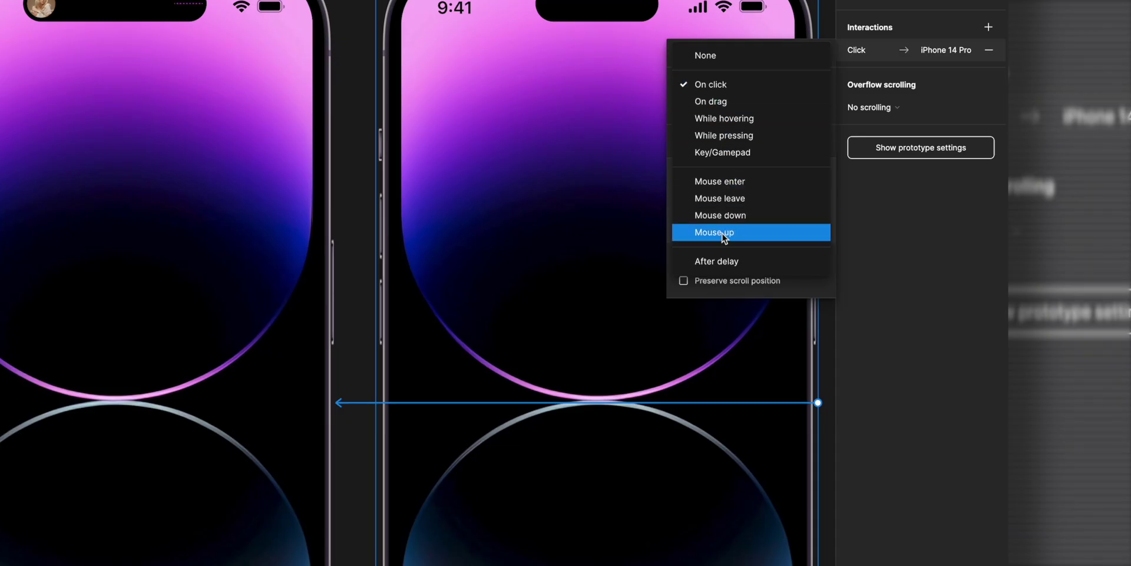
{"action": "left_click", "coordinate": [726, 258]}
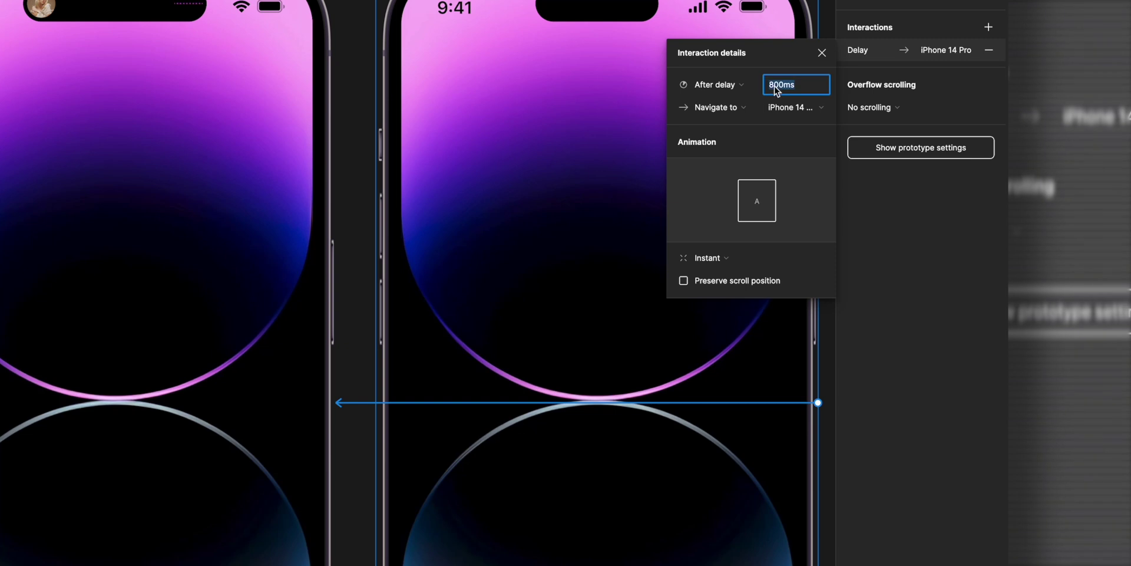
{"action": "left_click", "coordinate": [733, 260]}
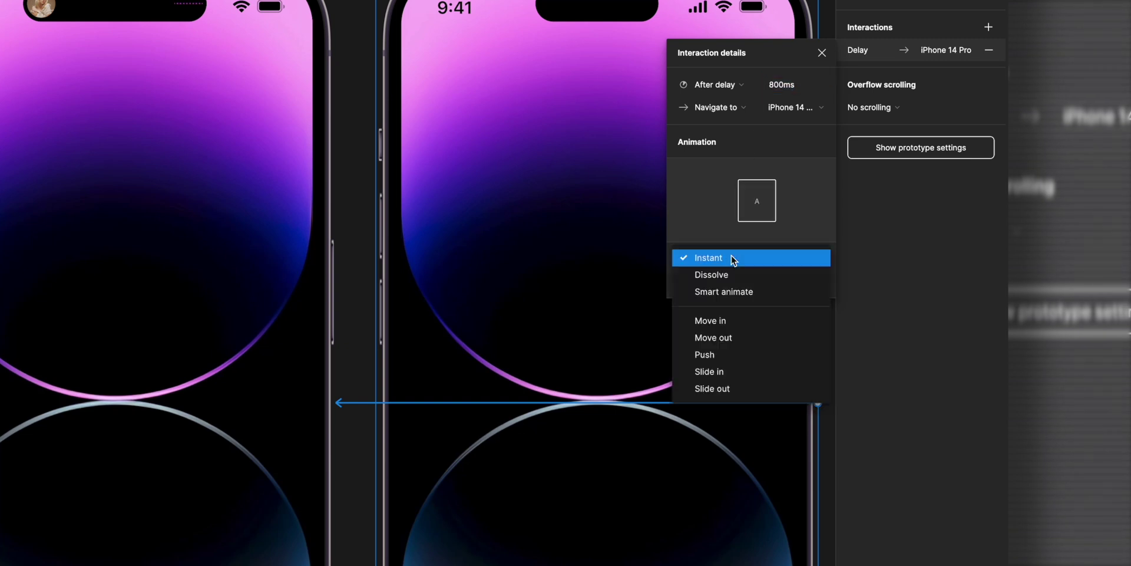
{"action": "left_click", "coordinate": [737, 292]}
{"action": "left_click", "coordinate": [735, 285]}
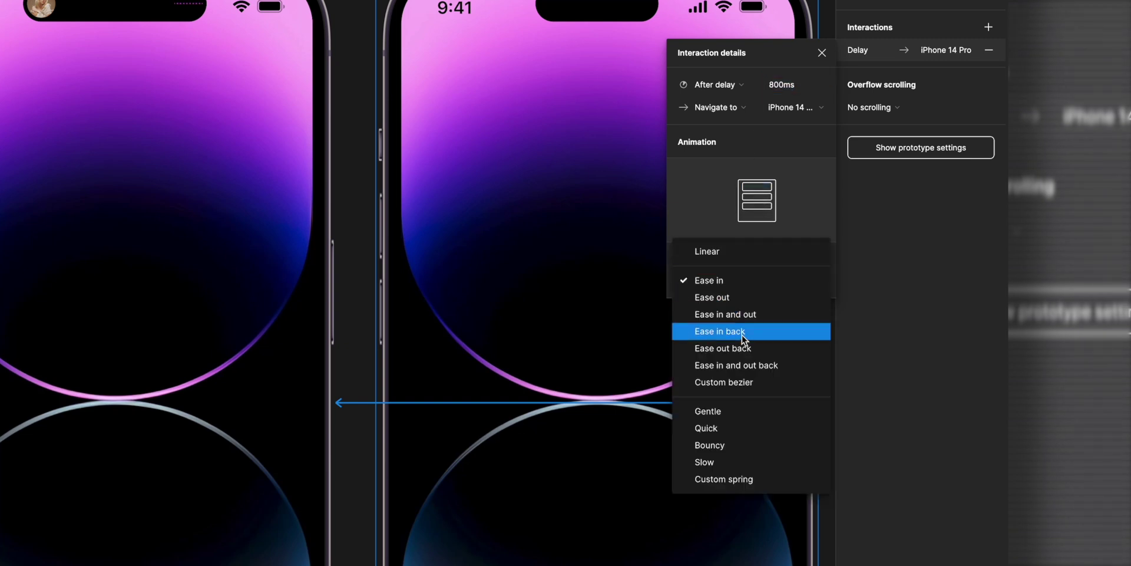
{"action": "left_click", "coordinate": [769, 480]}
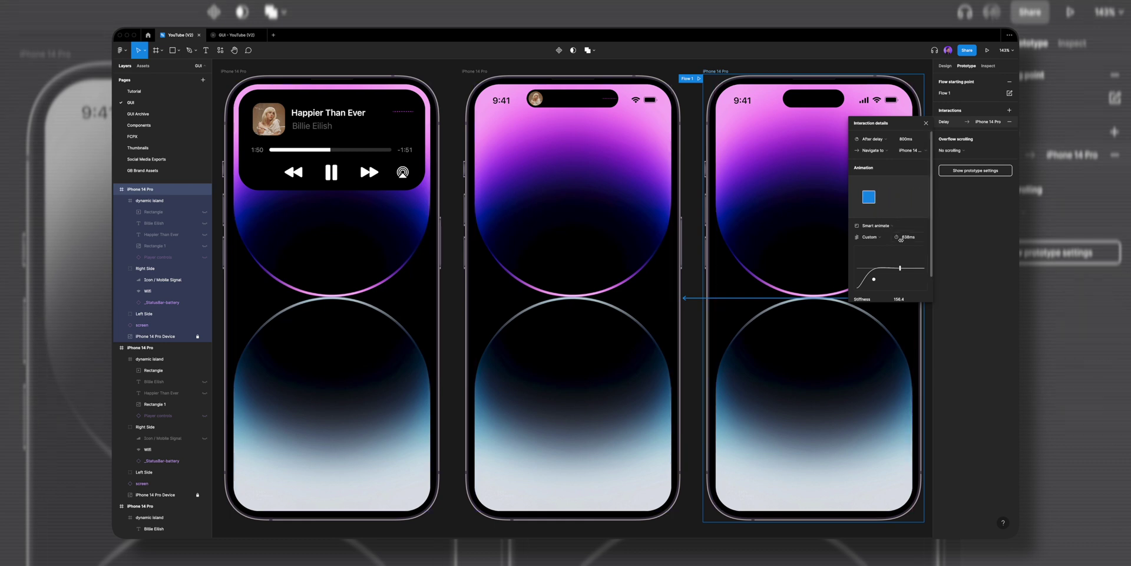
Link the middle phone's compact island to the expanded-player phone with an On click trigger.
{"action": "left_click", "coordinate": [587, 104]}
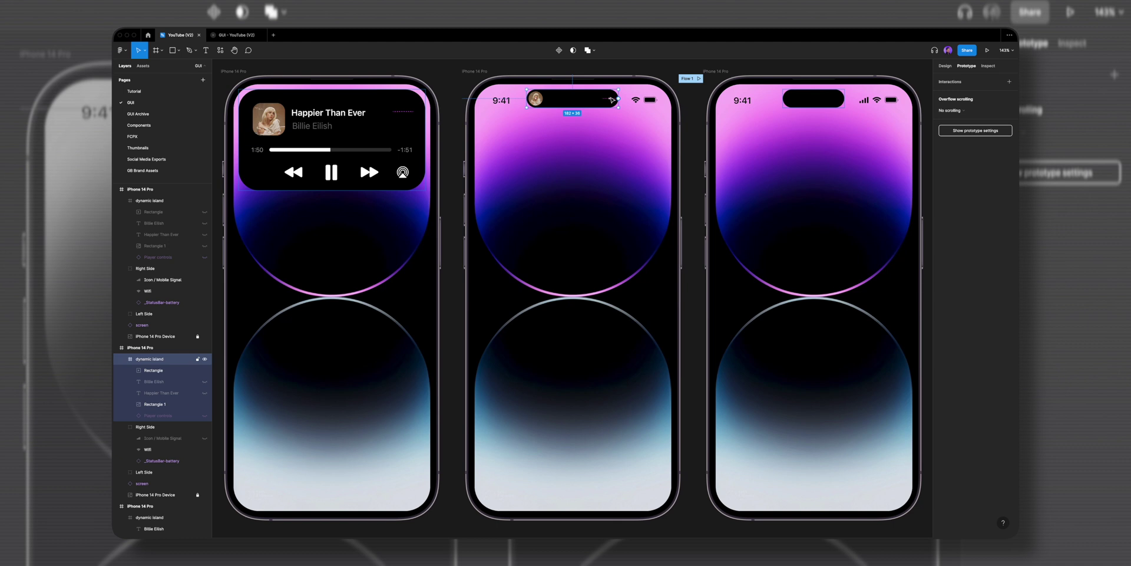
{"action": "left_click_drag", "start_coordinate": [617, 99], "coordinate": [374, 196]}
{"action": "left_click", "coordinate": [885, 110]}
{"action": "left_click", "coordinate": [886, 110]}
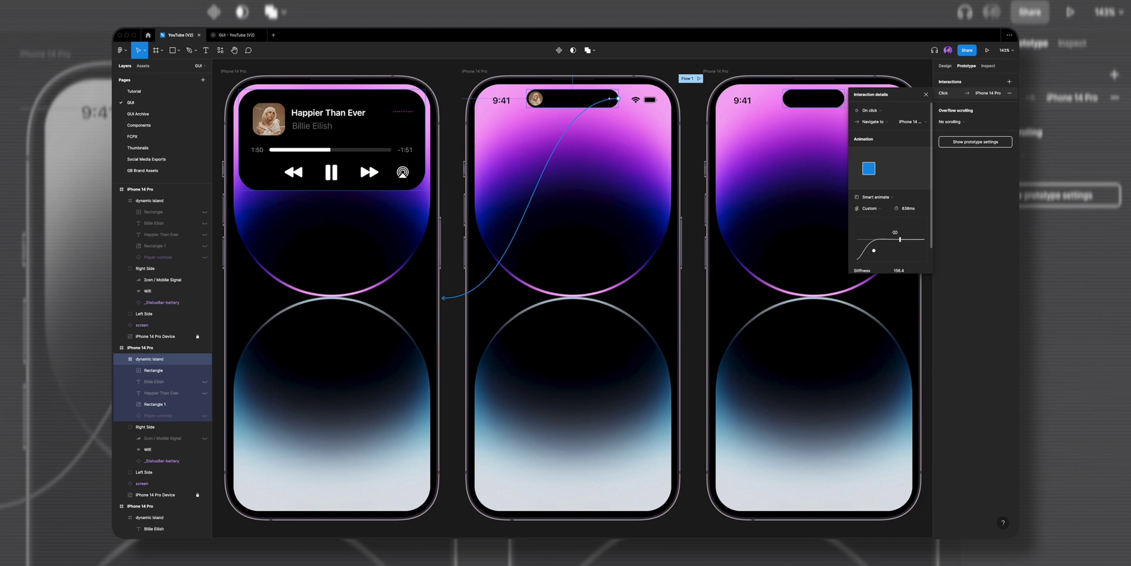
Link the expanded player's island back to the compact phone on Mouse leave.
{"action": "left_click", "coordinate": [407, 136]}
{"action": "left_click_drag", "start_coordinate": [425, 139], "coordinate": [542, 175]}
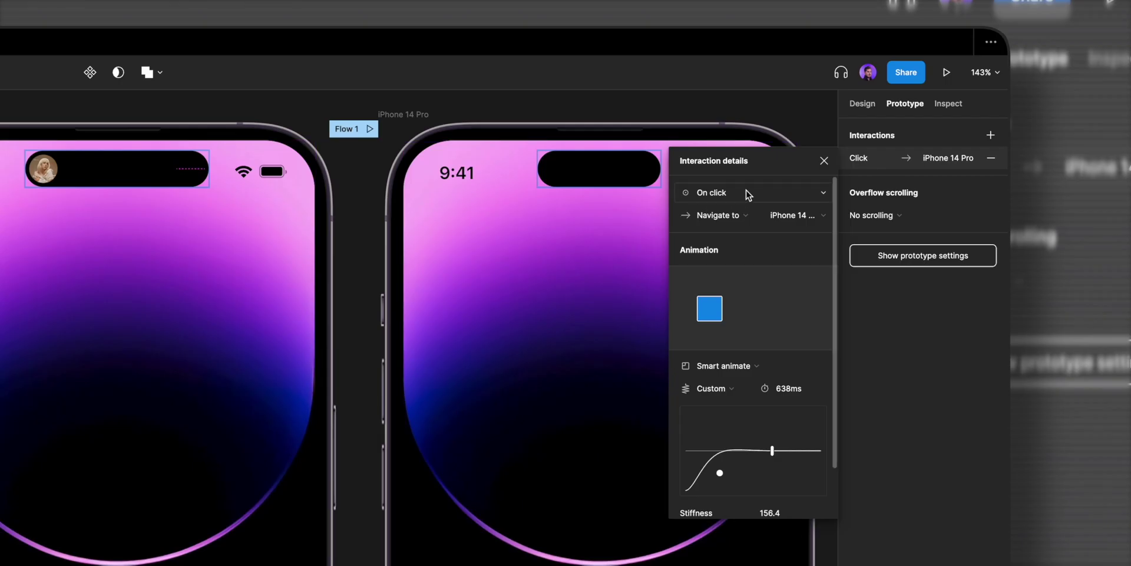
{"action": "left_click", "coordinate": [887, 111]}
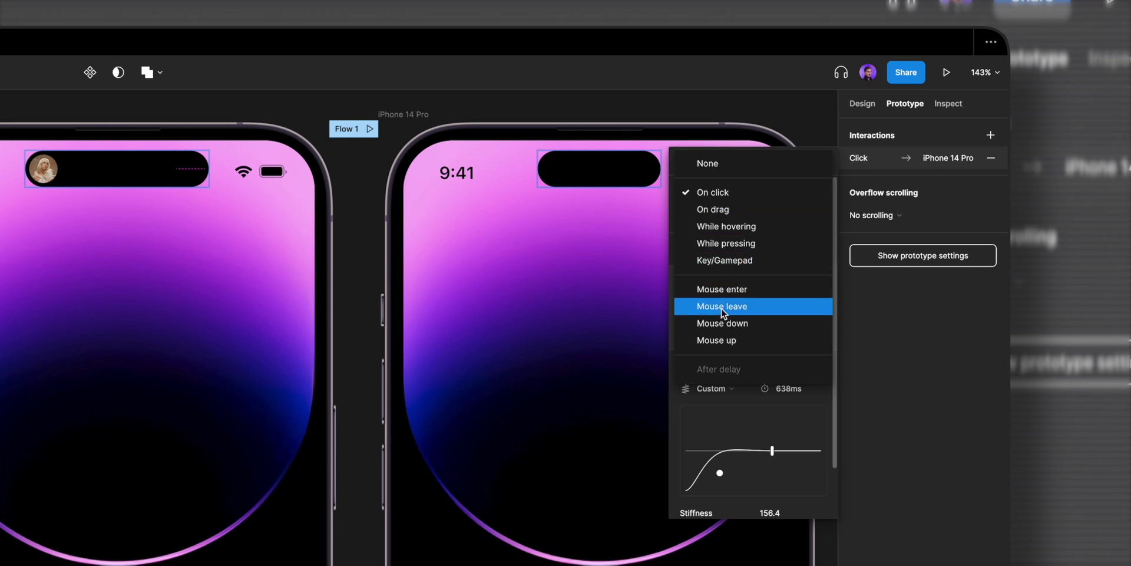
{"action": "left_click", "coordinate": [772, 313]}
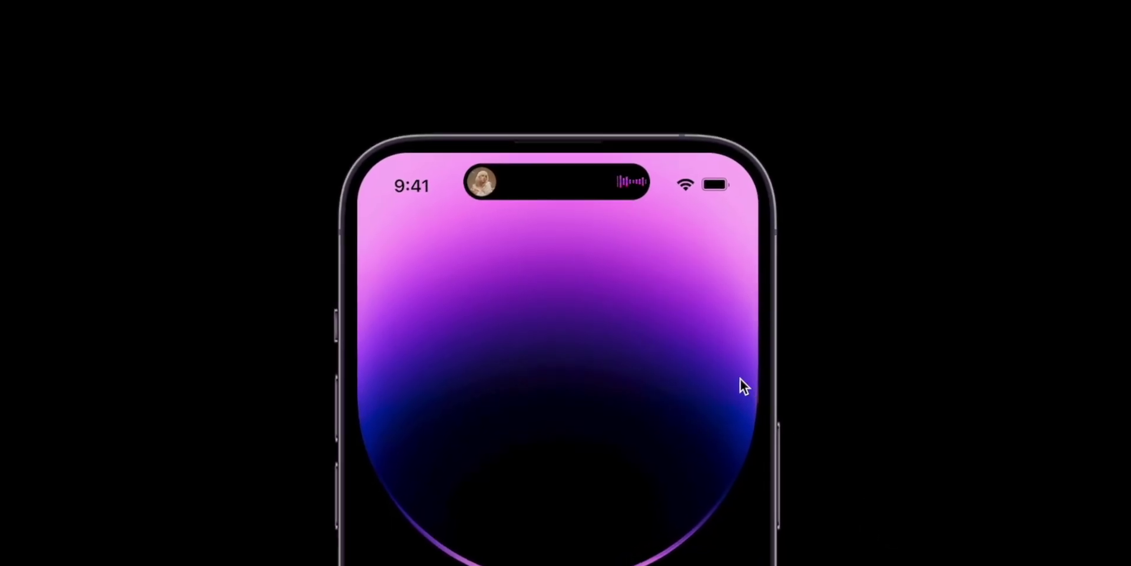
In the prototype preview, expand the island into the full music player, then collapse it back to the compact pill.
{"action": "left_click", "coordinate": [586, 192]}
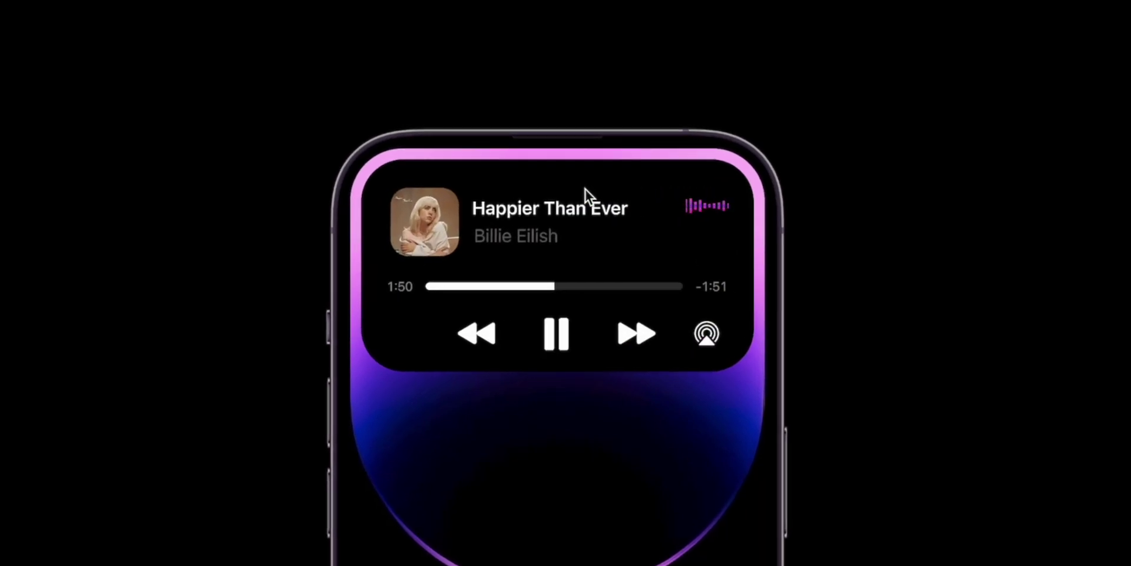
{"action": "left_click", "coordinate": [610, 259]}
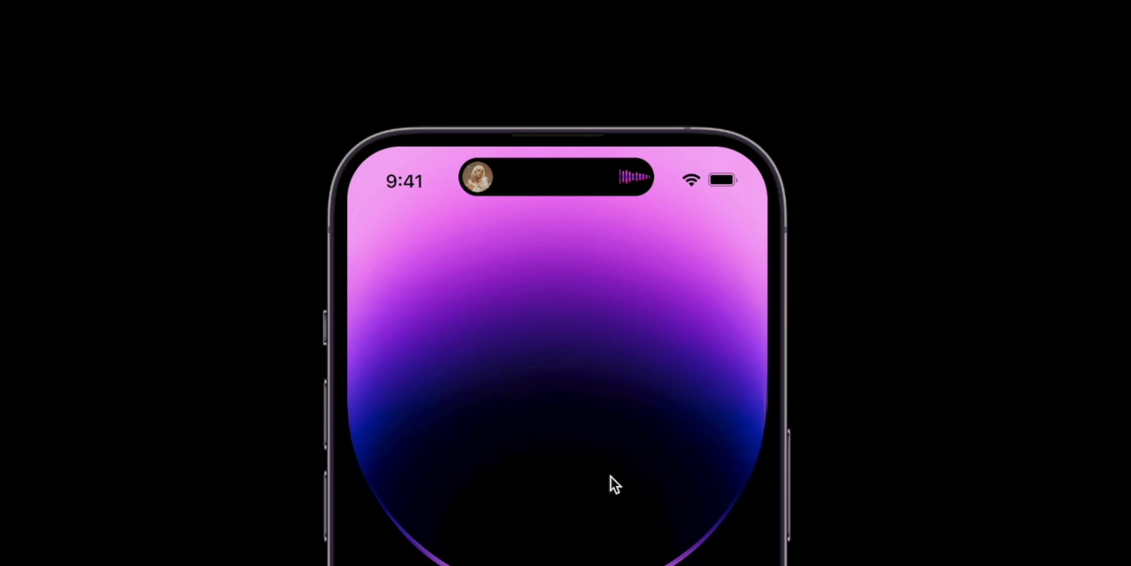